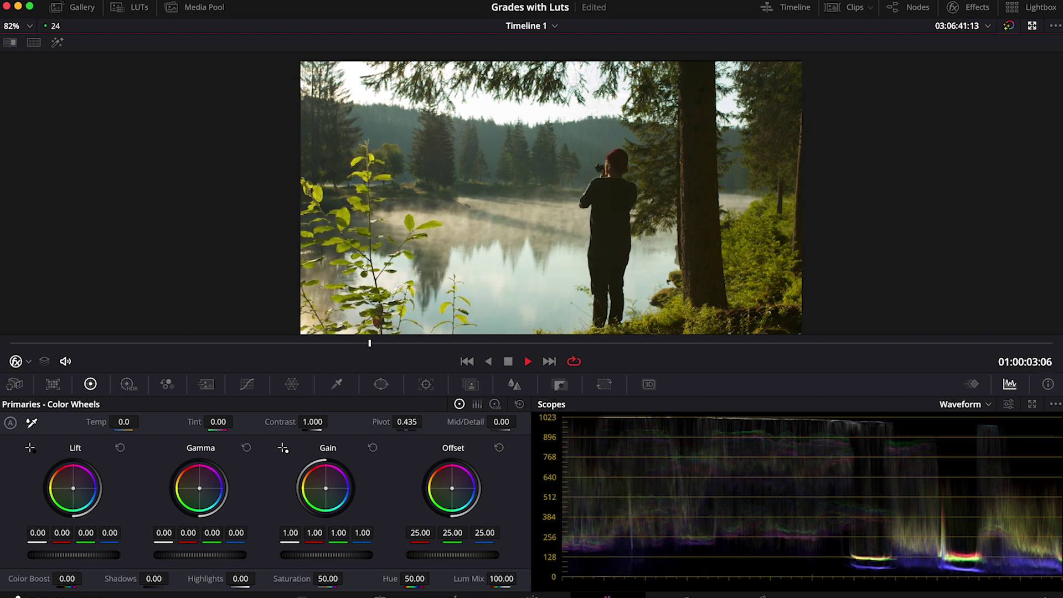
Stop playback of the lakeside forest clip.
key(space)
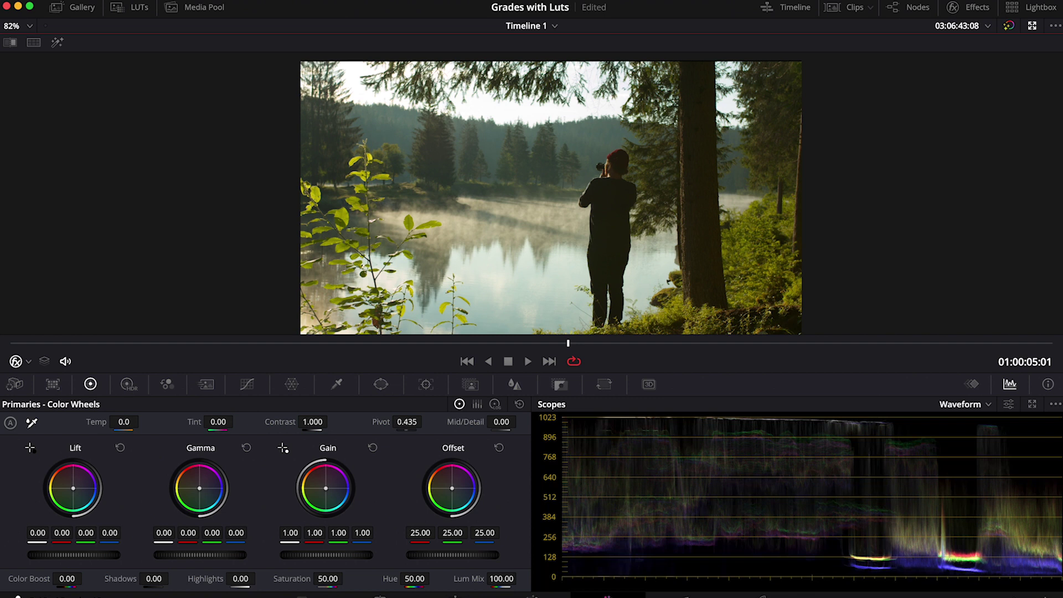
Return to the normal layout, shift node 01 left and add serial nodes 02 through 05.
click(1031, 26)
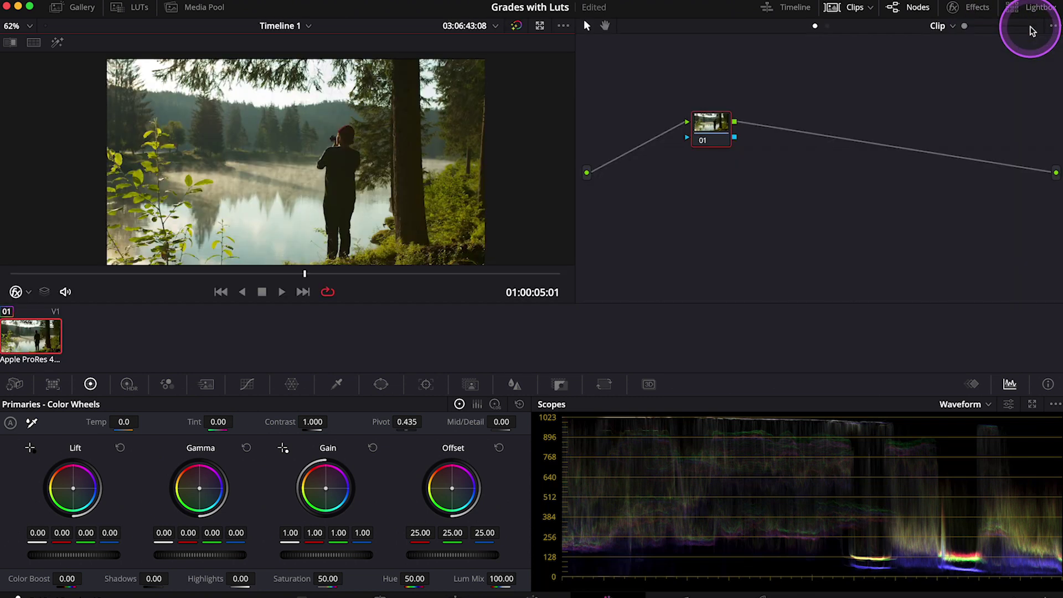
drag(721, 121, 649, 119)
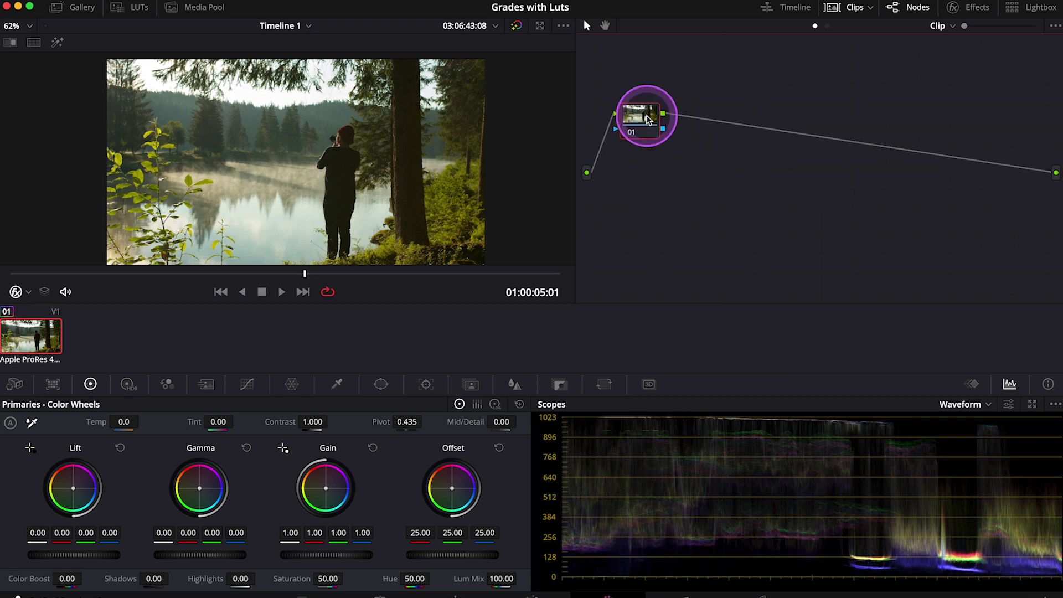
key(alt+s)
key(alt+s)
key(alt+s)
key(alt+s)
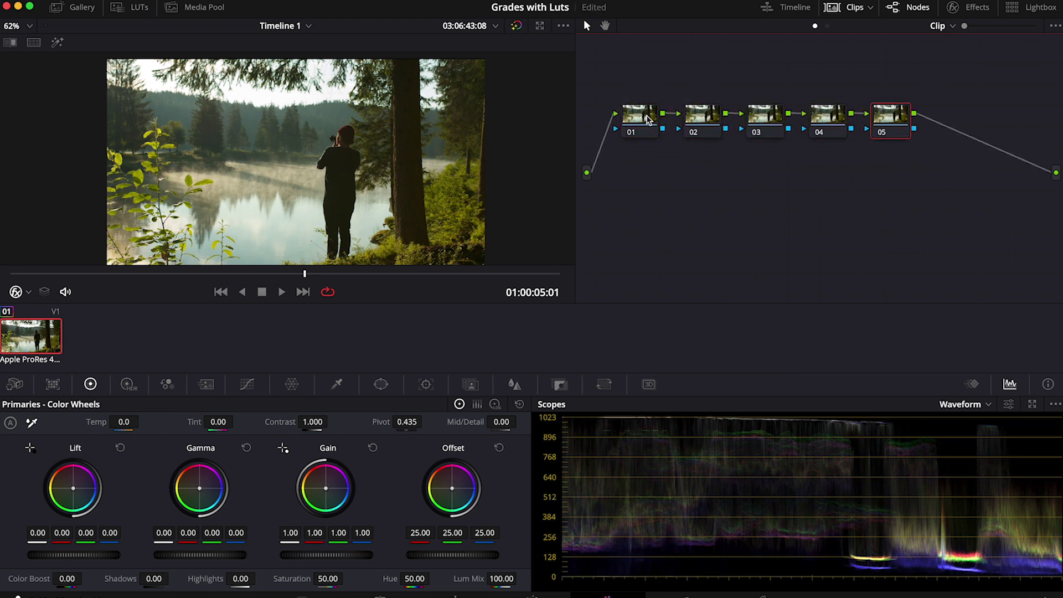
click(647, 119)
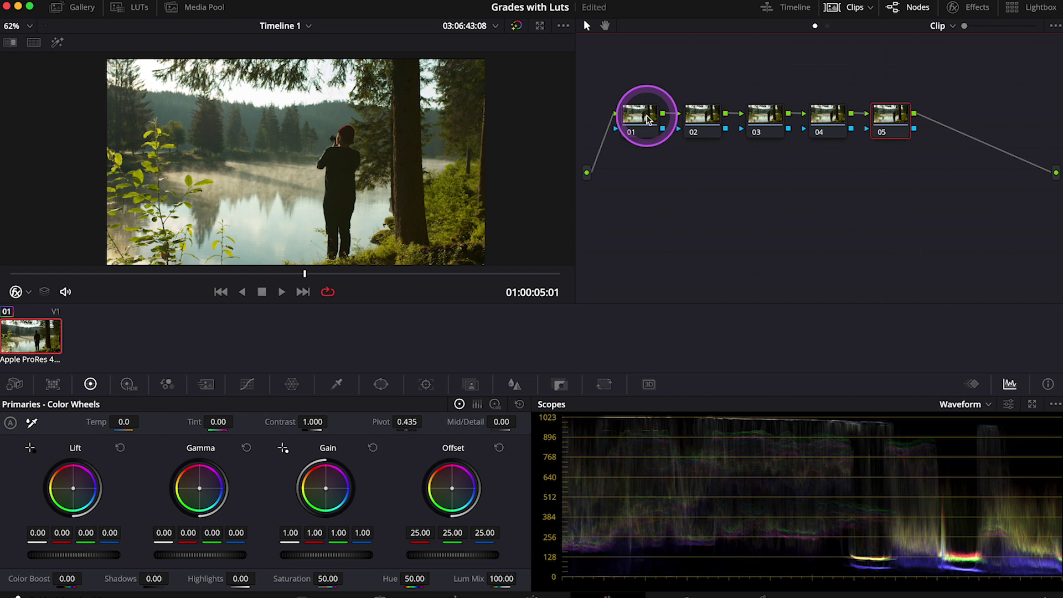
click(744, 219)
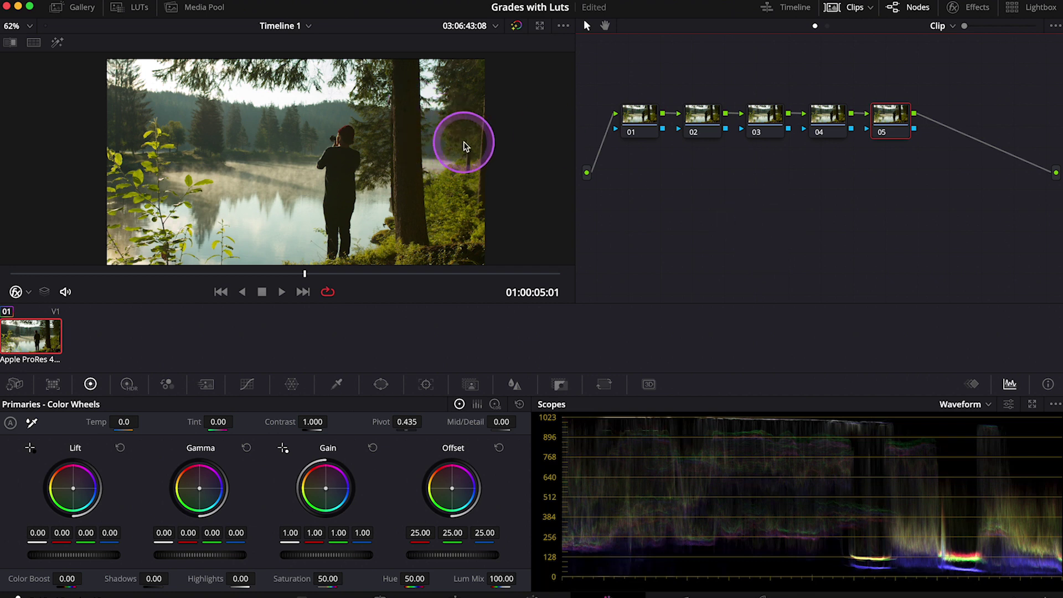
Label node 04 'Rec.709 to Cl' and node 05 'LUT'.
click(822, 120)
right_click(822, 119)
click(851, 143)
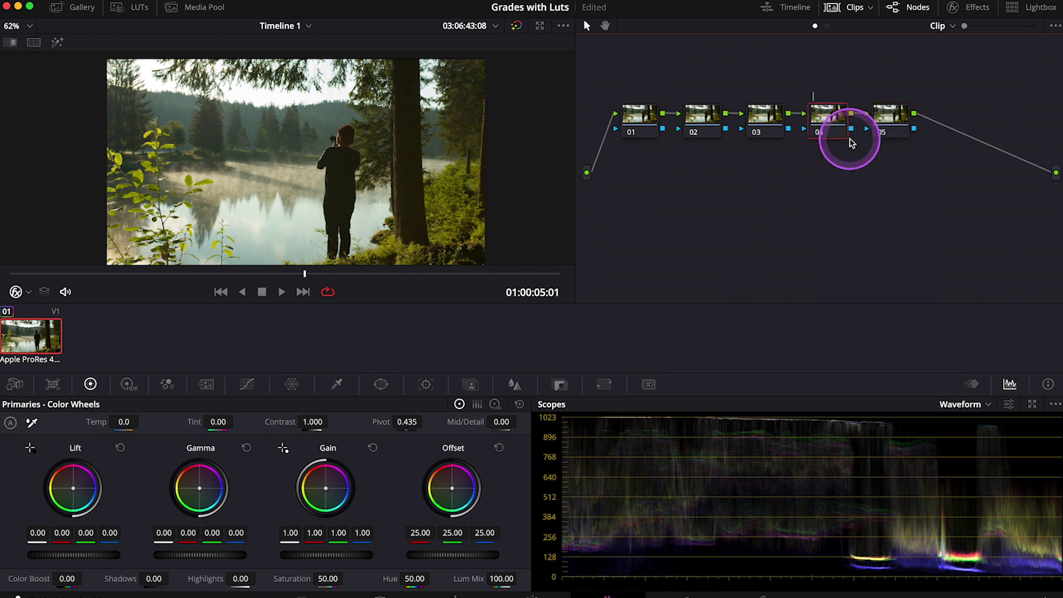
text(Rec.709 t)
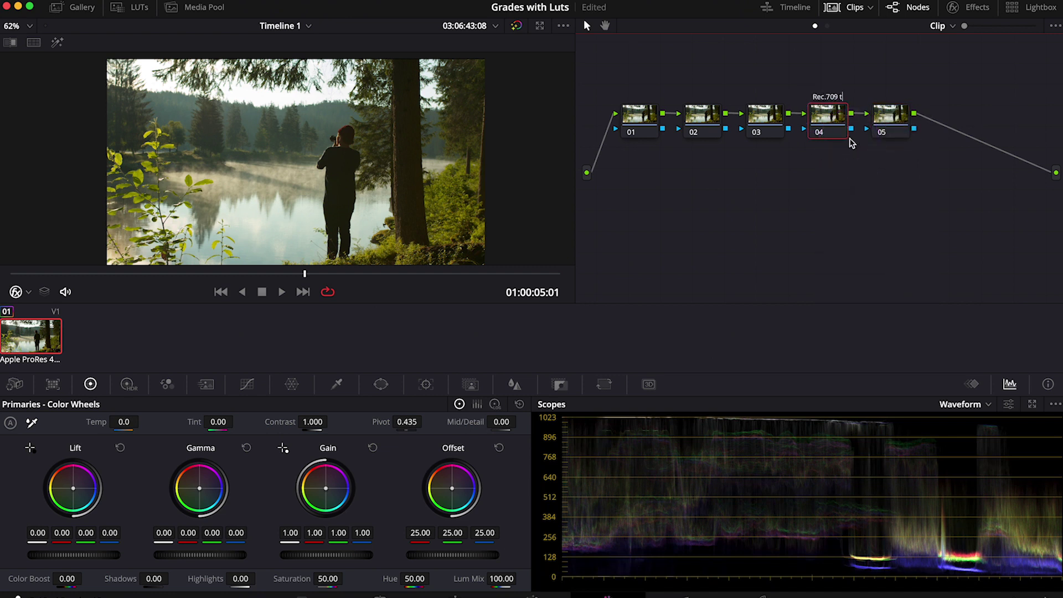
text(o Cl)
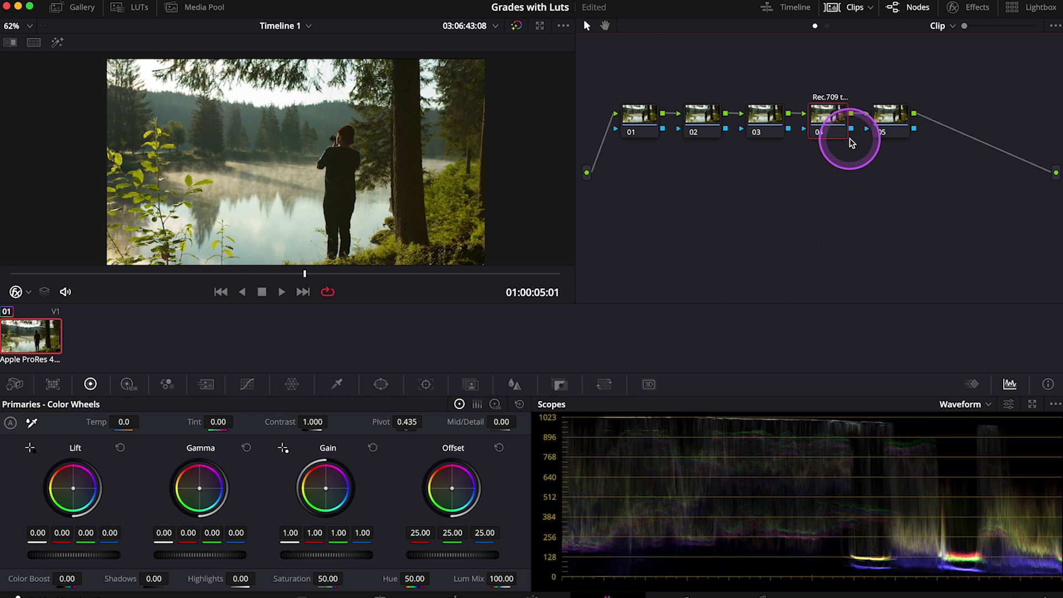
click(889, 123)
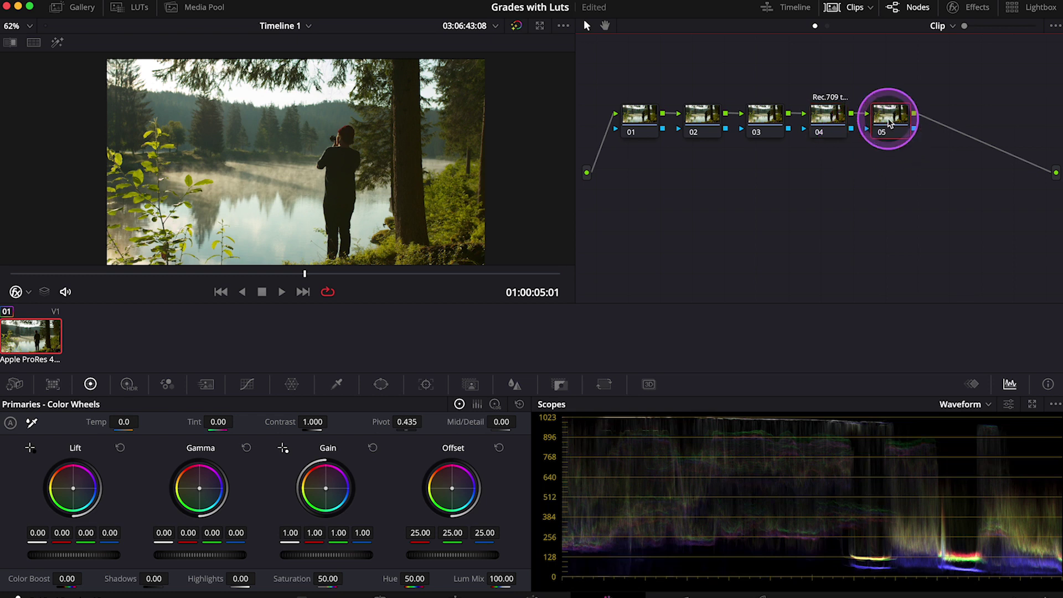
right_click(889, 122)
click(916, 146)
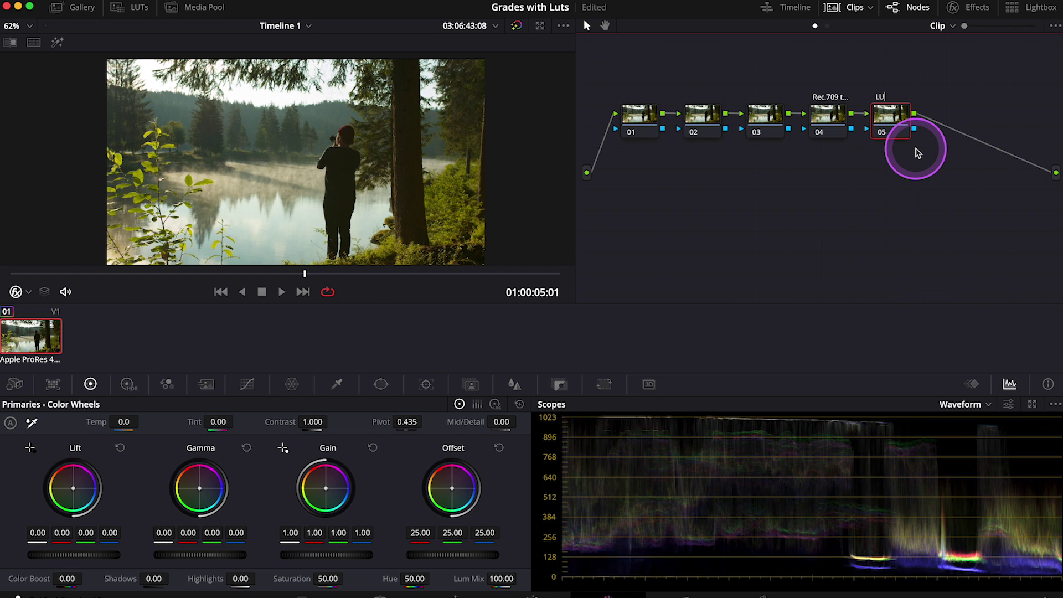
text(LUT)
click(917, 153)
Apply a Color Space Transform to node 04 with Output Gamma set to Cineon Film Log.
click(838, 117)
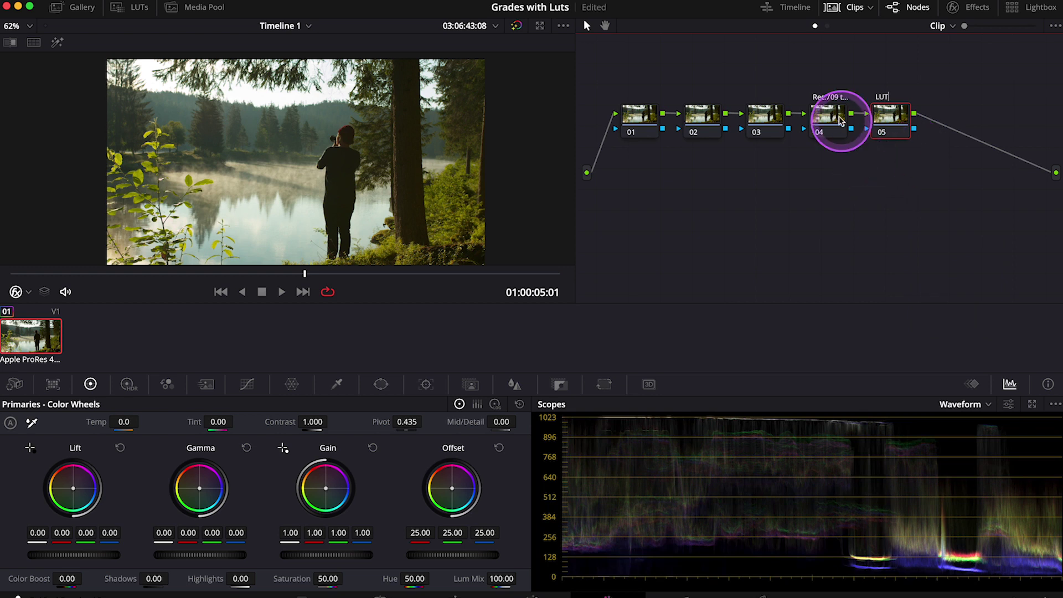
click(954, 10)
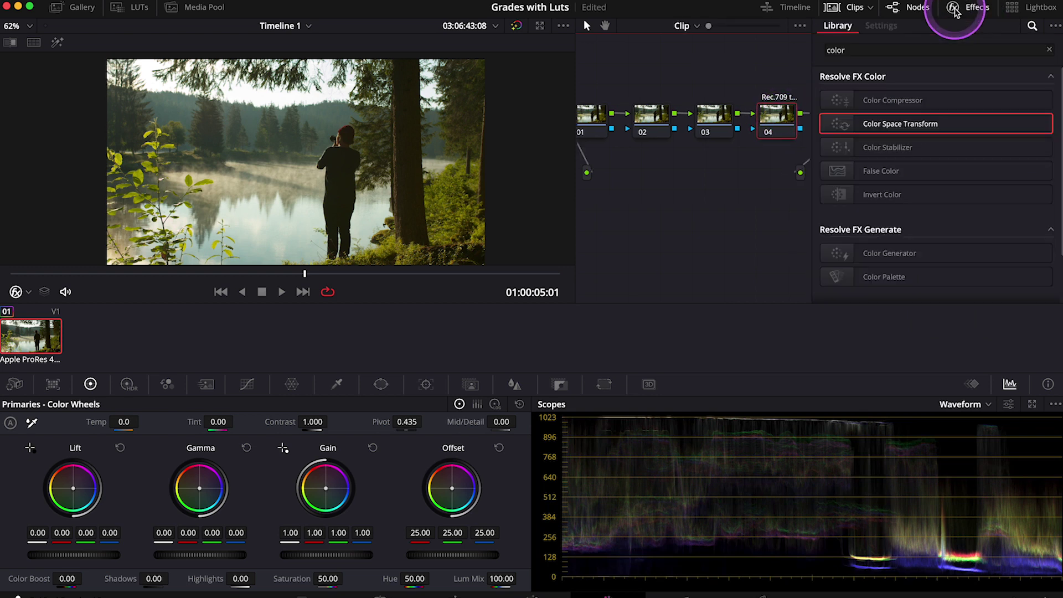
drag(918, 135, 778, 121)
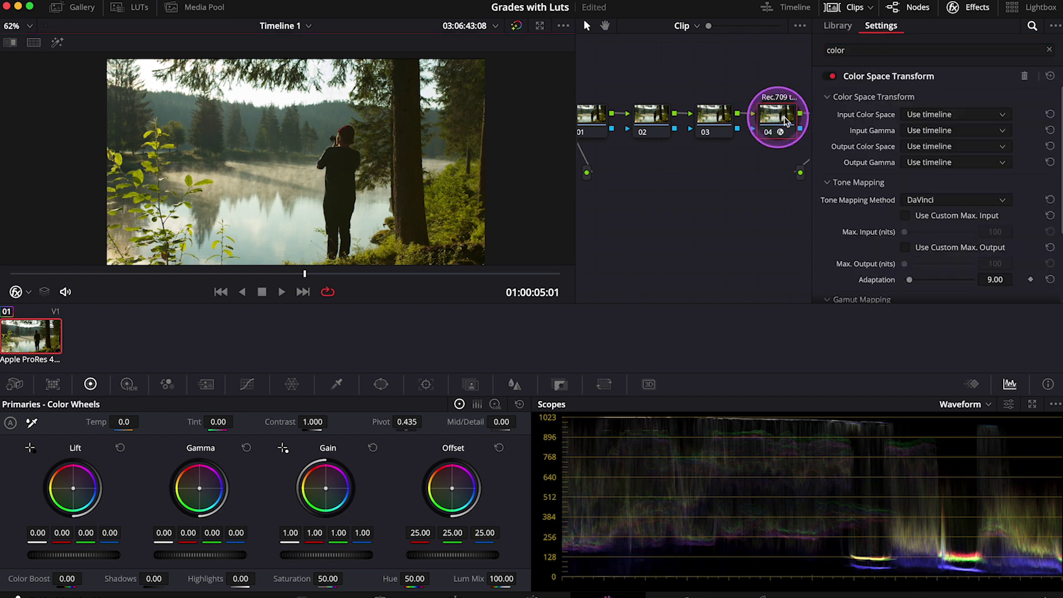
click(935, 162)
scroll(943, 238, down, 3)
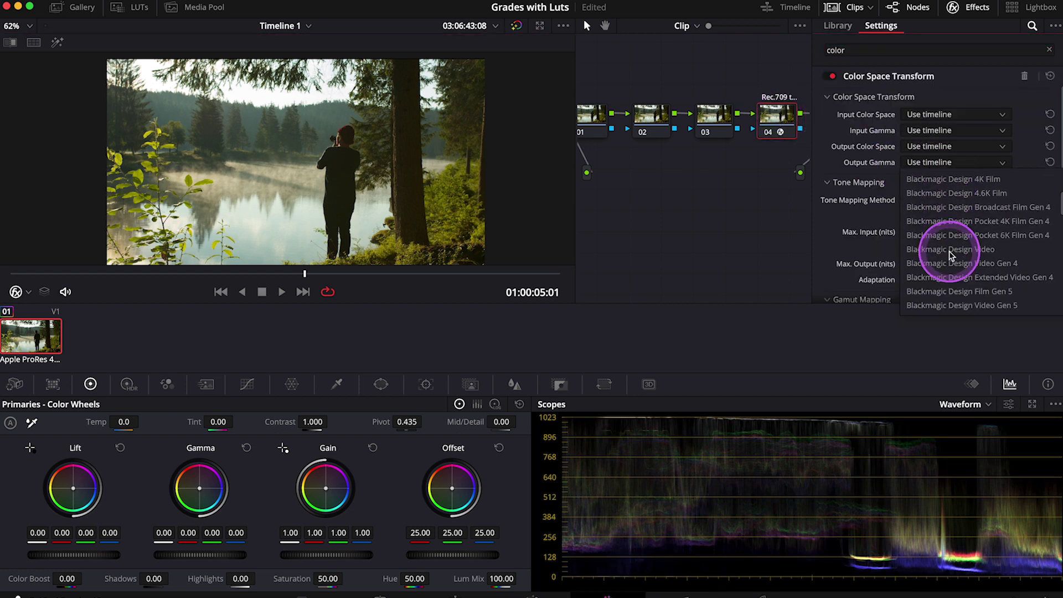
scroll(949, 253, down, 2)
click(941, 306)
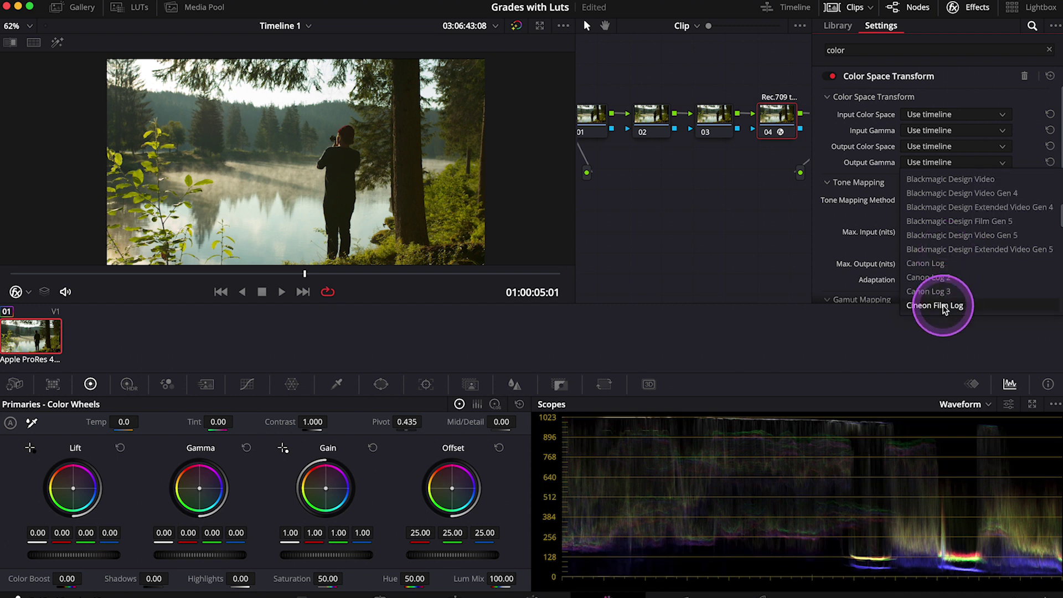
click(1009, 116)
click(954, 9)
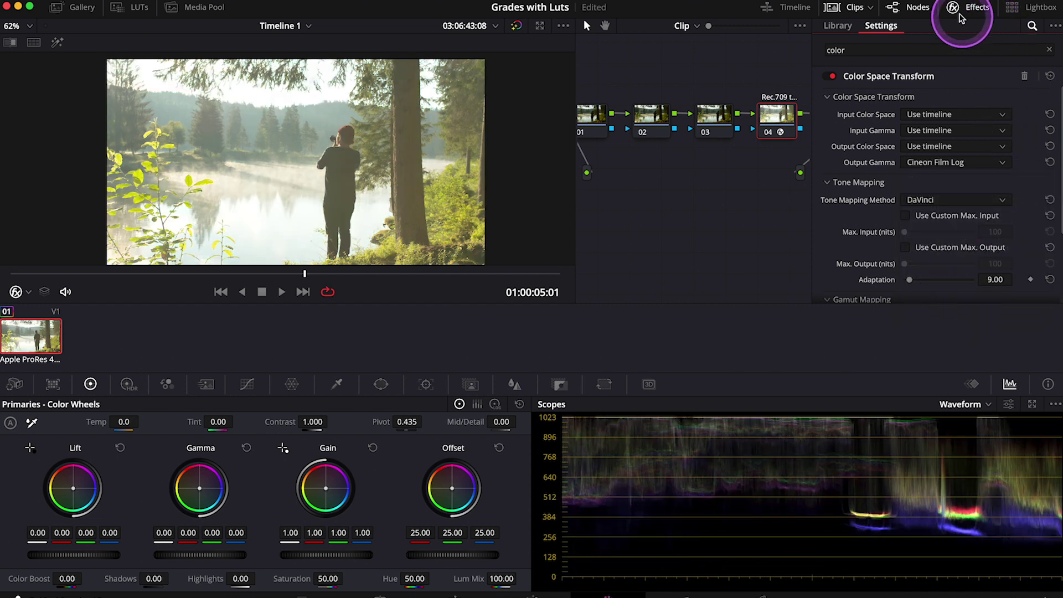
Apply the Film Looks Rec709 Kodak 2383 LUT to node 05, then select nodes 04 and 05 together.
click(902, 116)
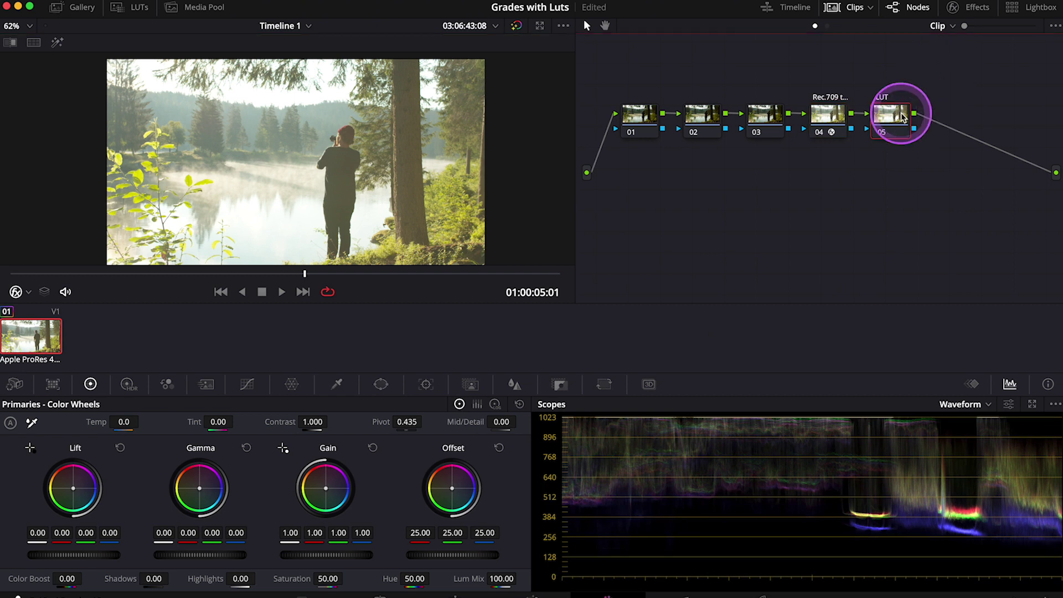
right_click(902, 116)
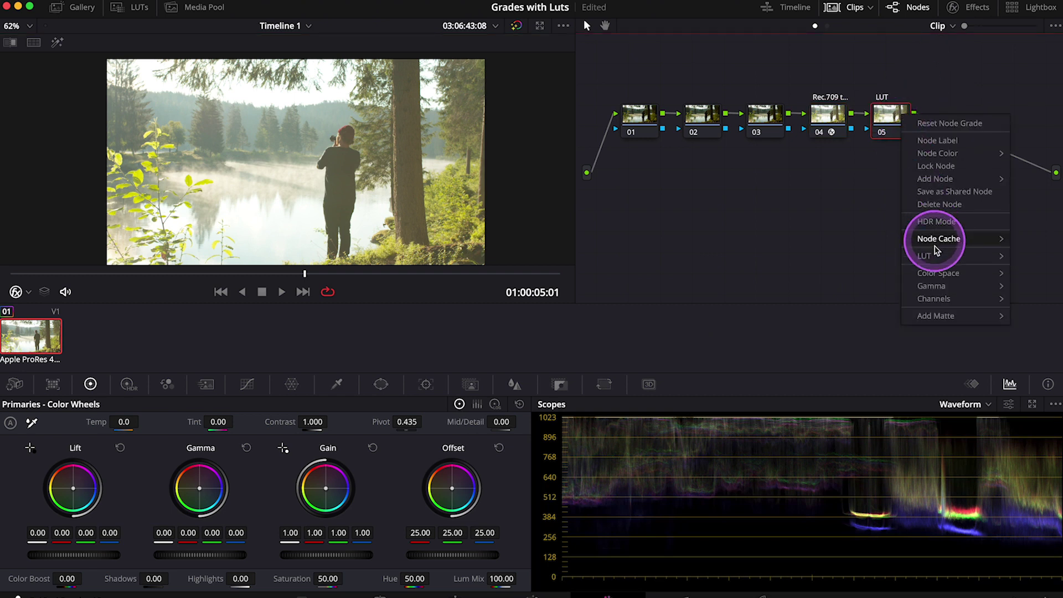
mouse_move(934, 261)
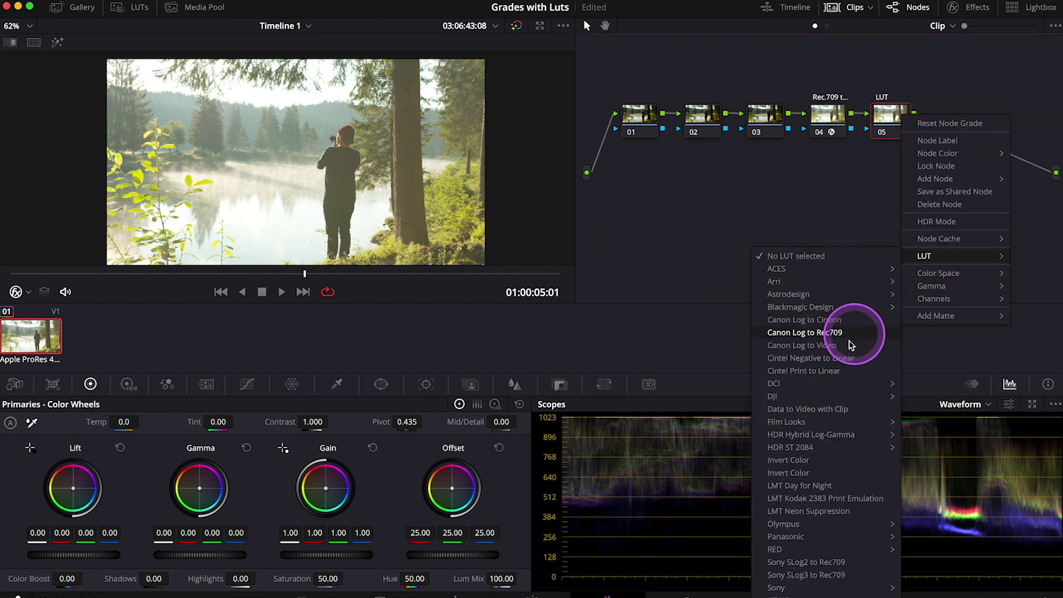
mouse_move(794, 422)
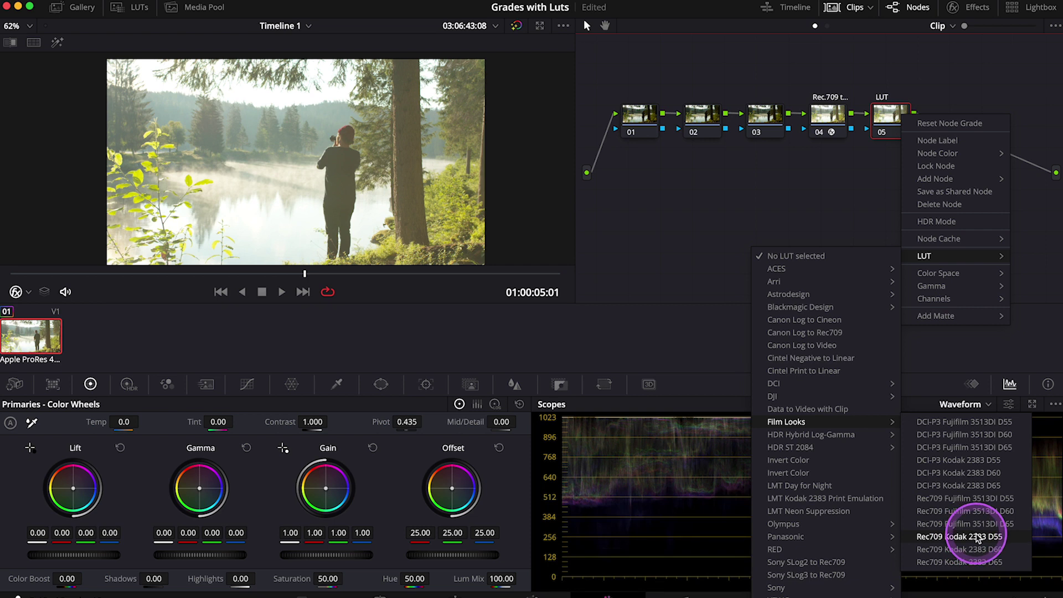
click(976, 538)
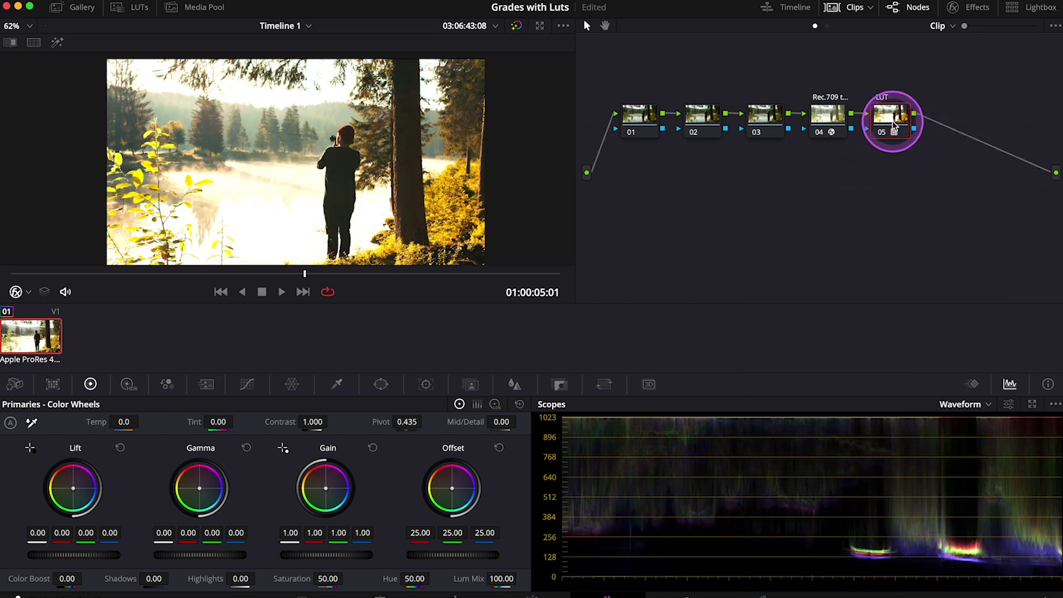
right_click(892, 120)
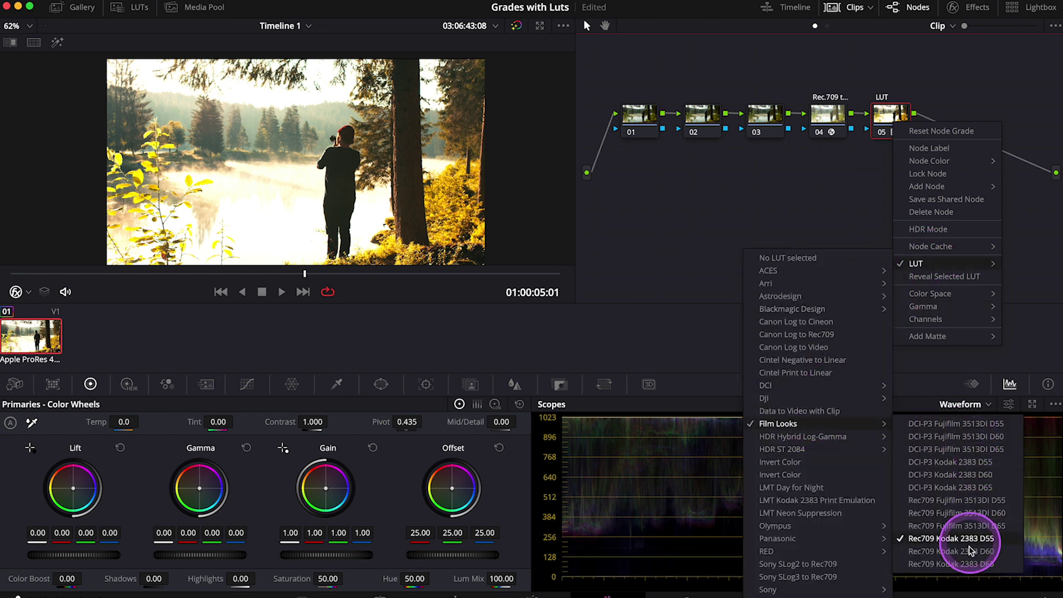
click(962, 564)
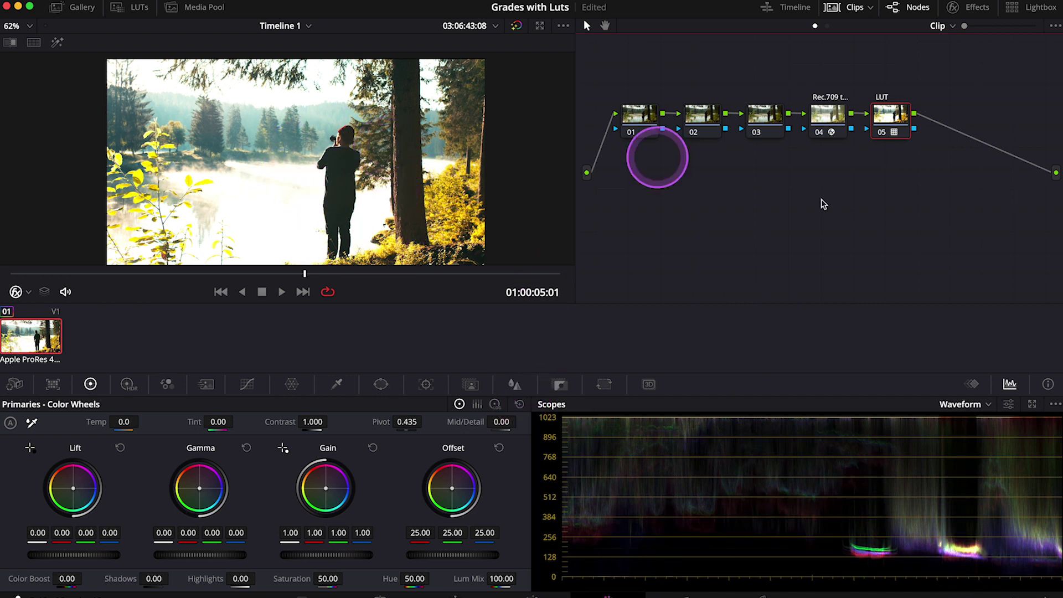
drag(931, 190, 831, 92)
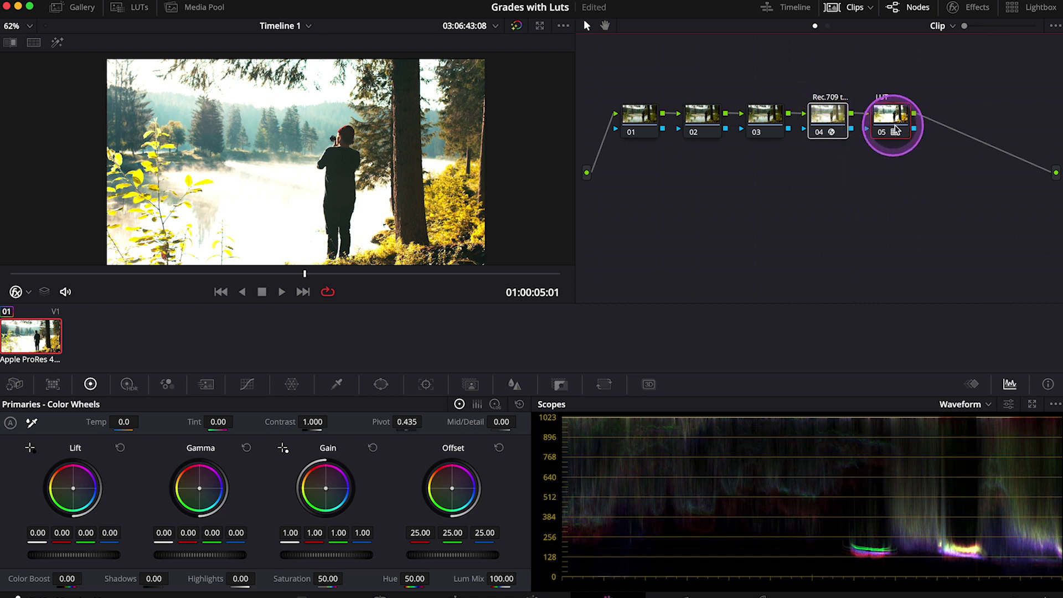
Combine nodes 04 and 05 into a compound node with key output gain 0.414, then toggle it to compare.
right_click(892, 123)
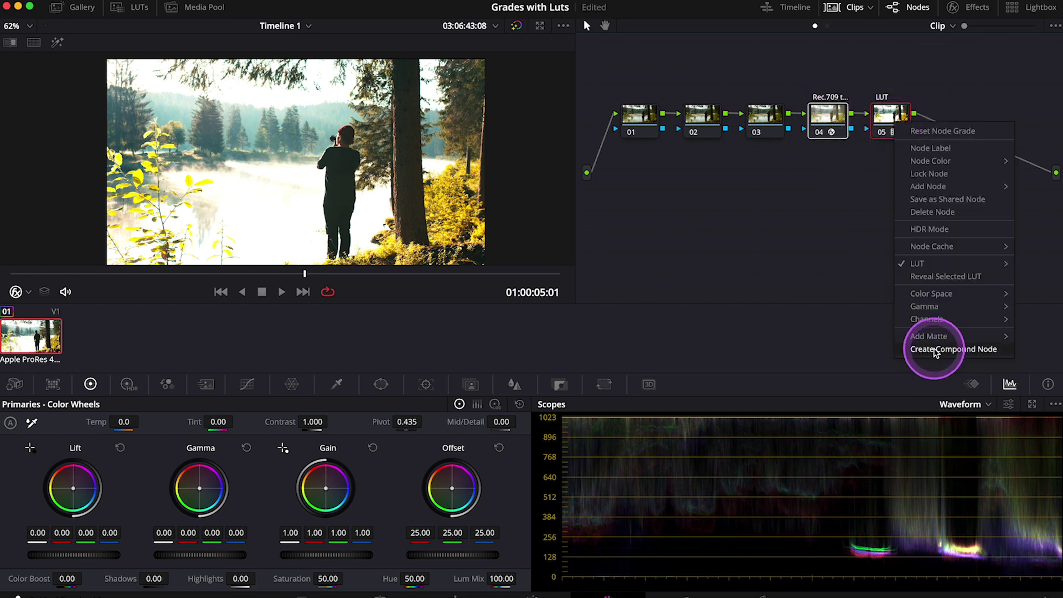
click(935, 350)
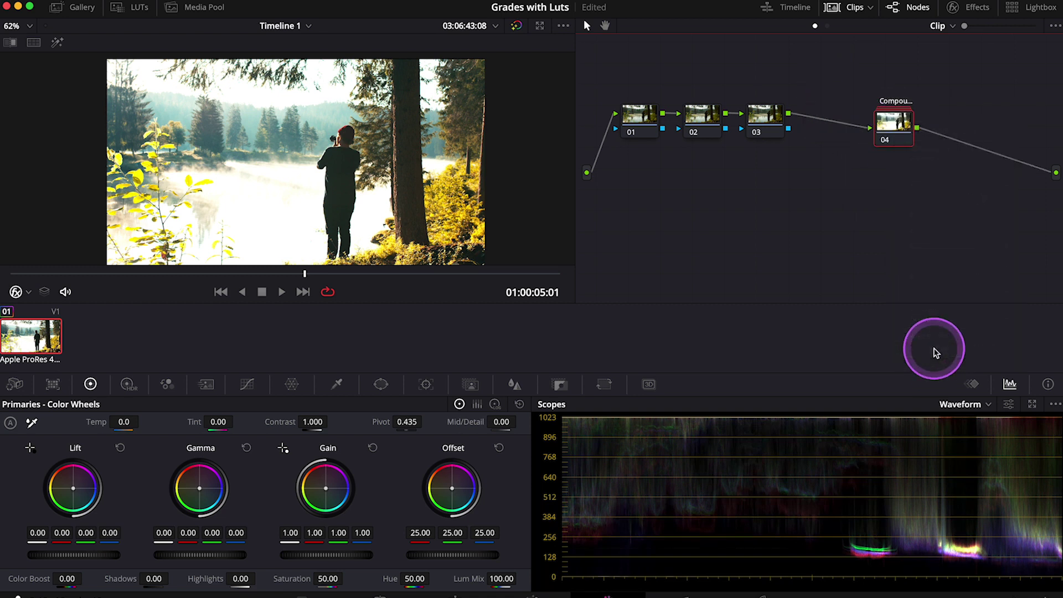
click(559, 386)
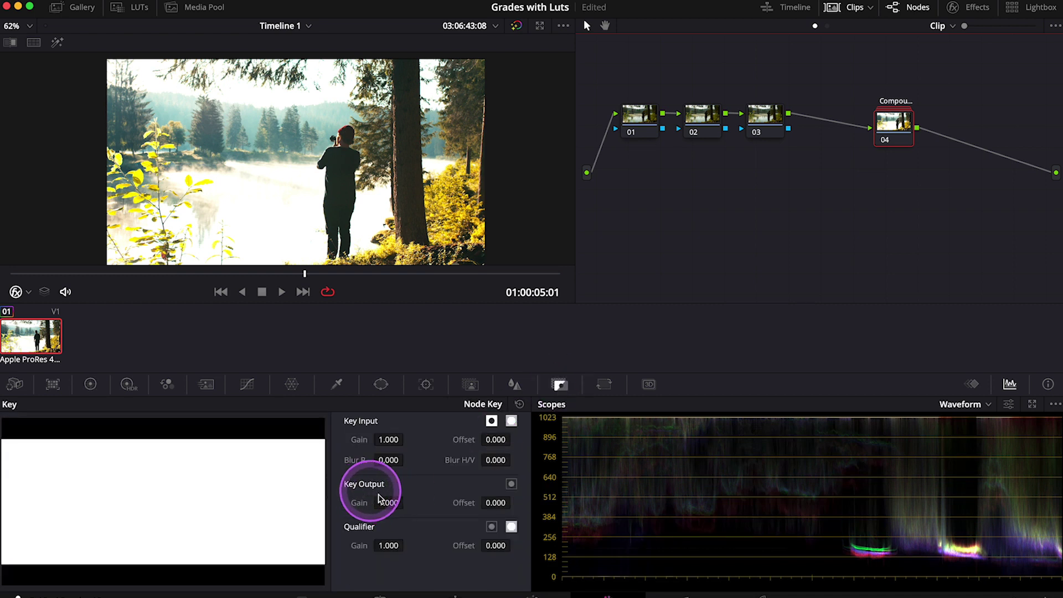
mouse_move(396, 503)
mouse_down()
mouse_move(173, 474)
mouse_move(390, 510)
mouse_up()
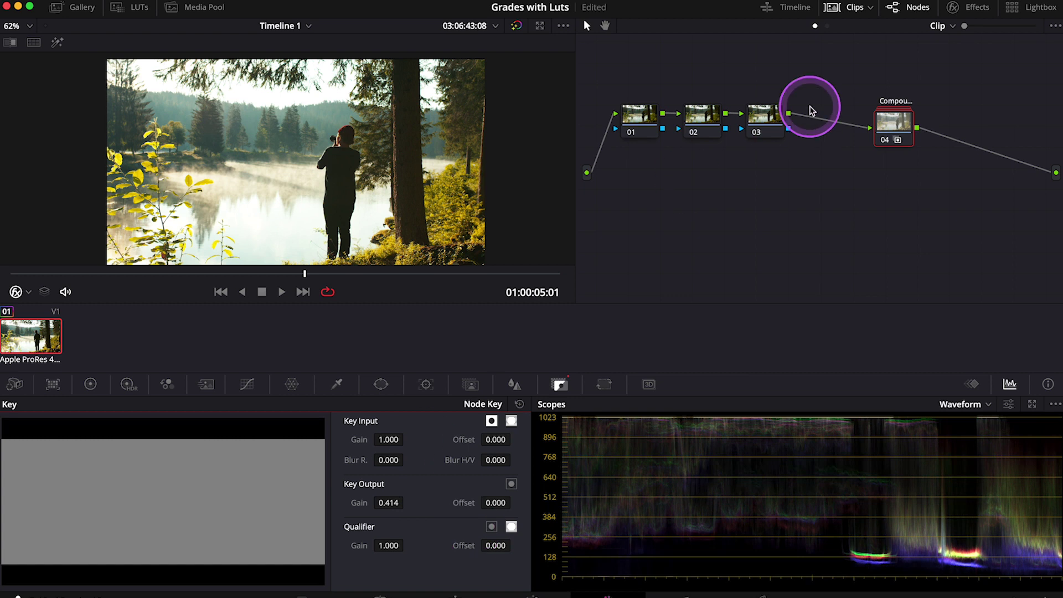
click(885, 138)
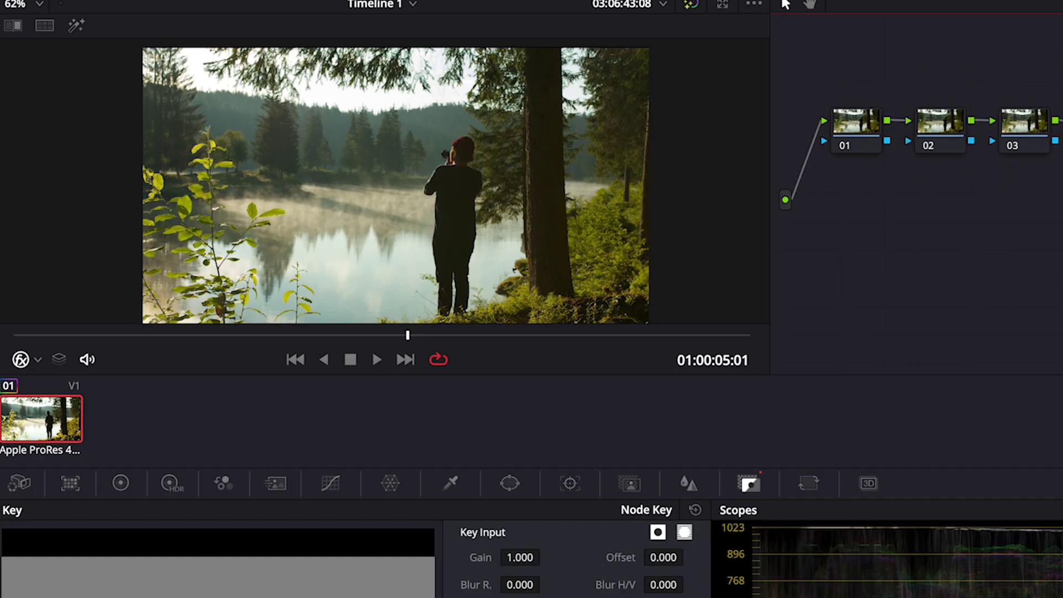
key(ctrl+d)
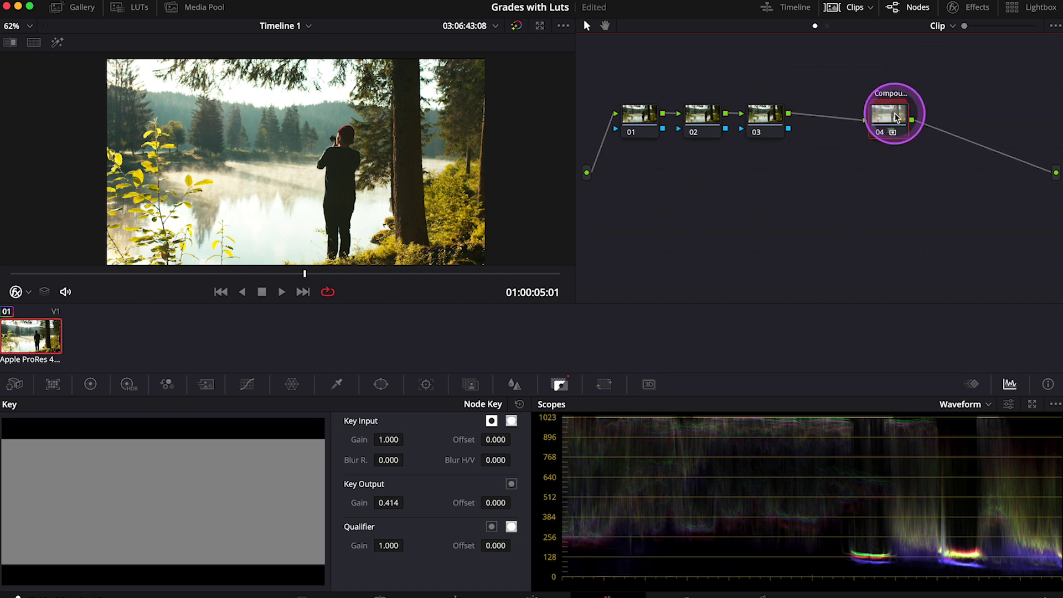
Label node 01 'Exposure'.
click(635, 123)
right_click(640, 118)
click(668, 143)
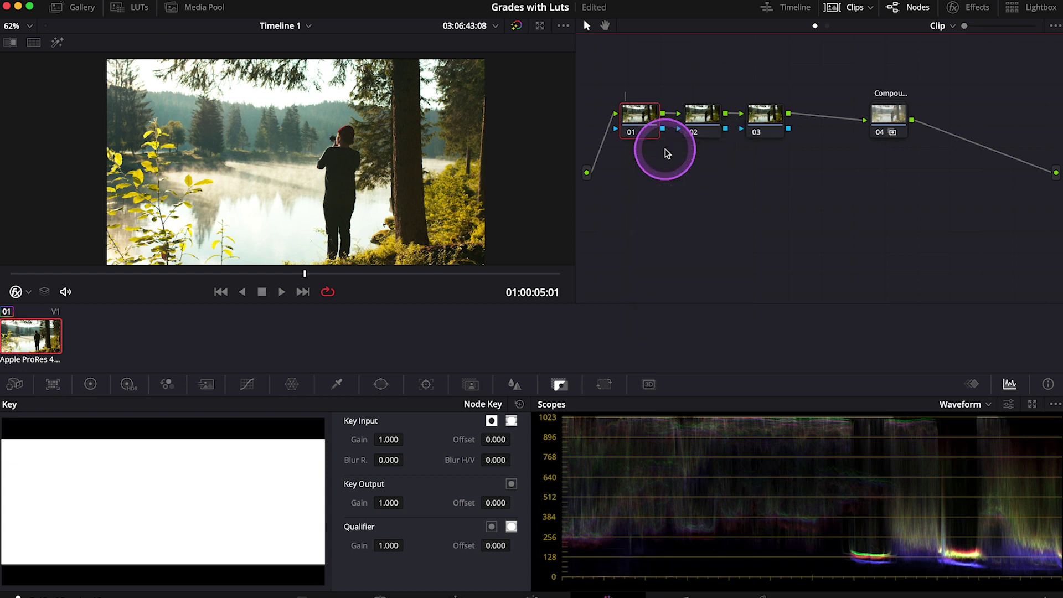
text(Exposure)
key(Return)
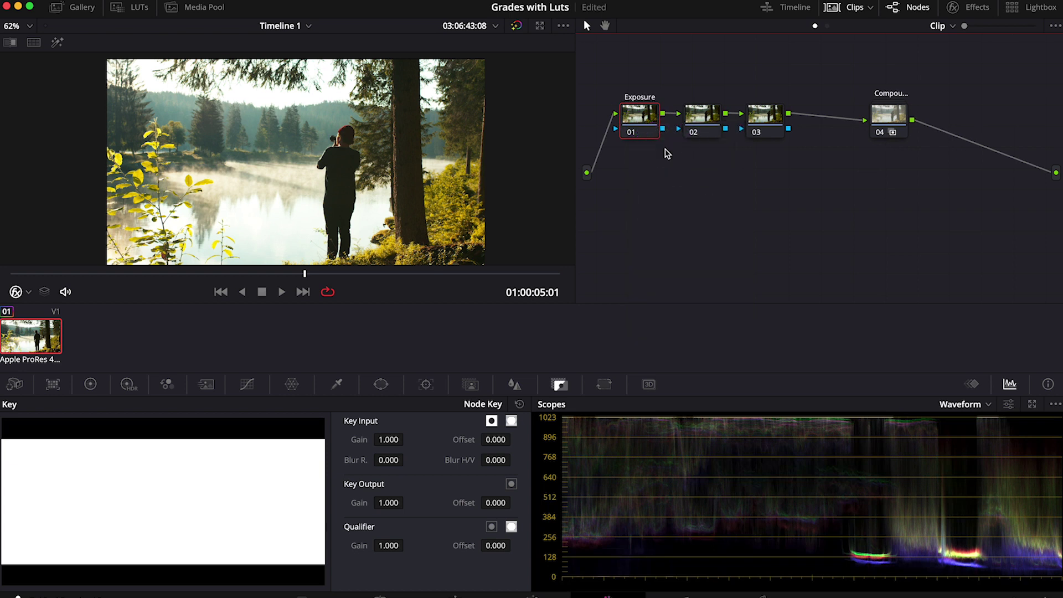
Set gain to 0.83, gamma to -0.01 and contrast to 1.080, bypassing the node to compare.
click(412, 251)
click(90, 385)
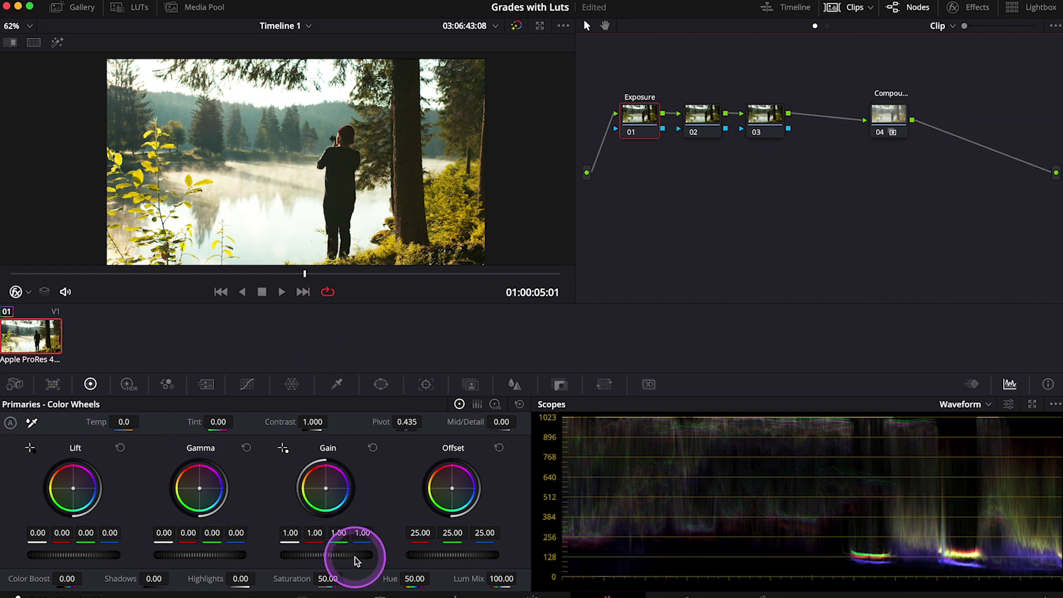
drag(355, 560, 270, 529)
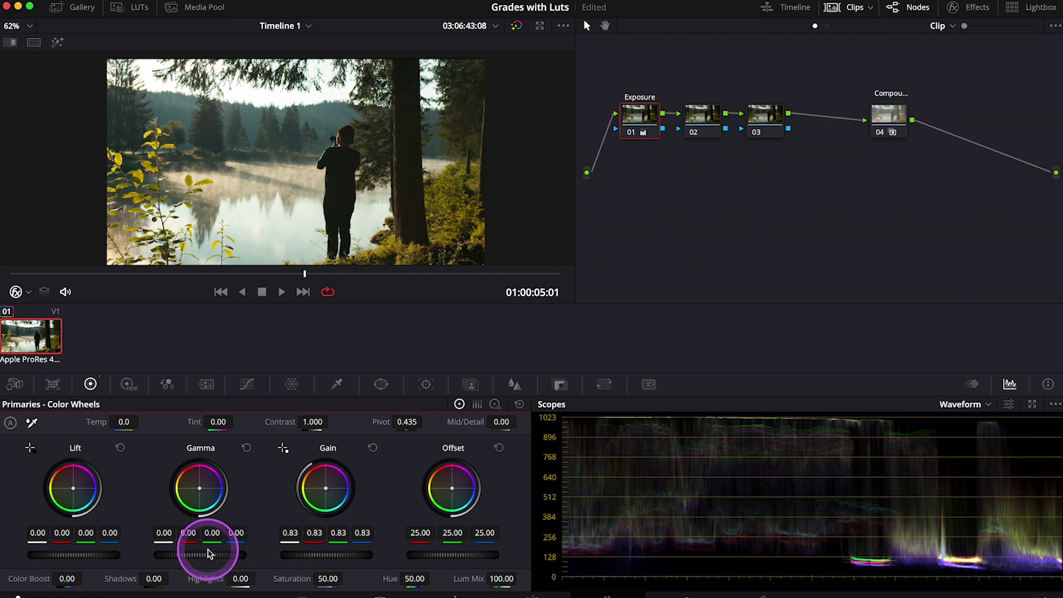
drag(210, 553, 177, 526)
mouse_move(323, 423)
mouse_down()
mouse_move(351, 427)
mouse_move(339, 423)
mouse_up()
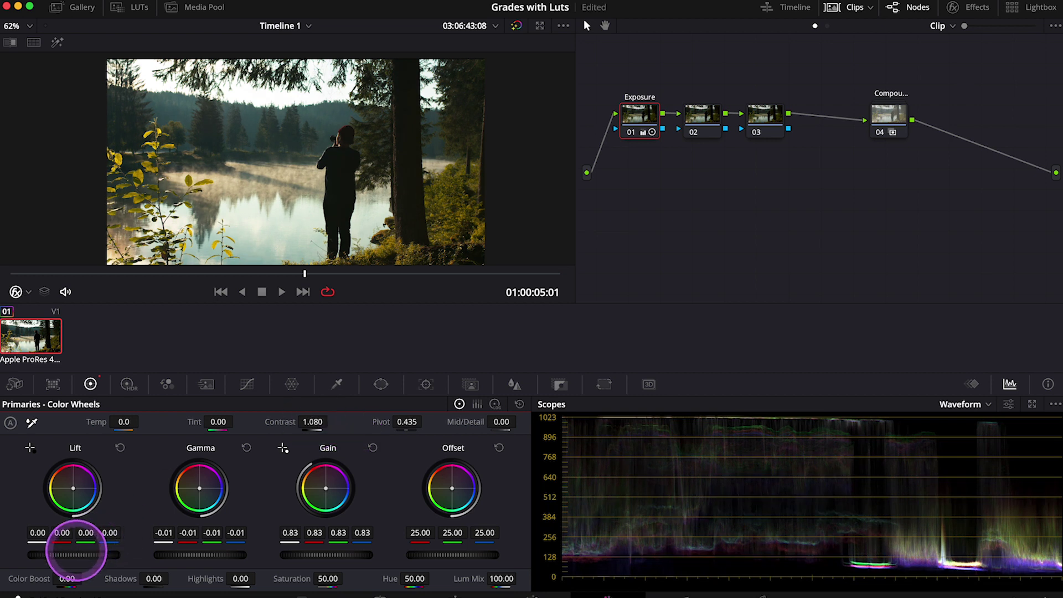
drag(77, 550, 95, 553)
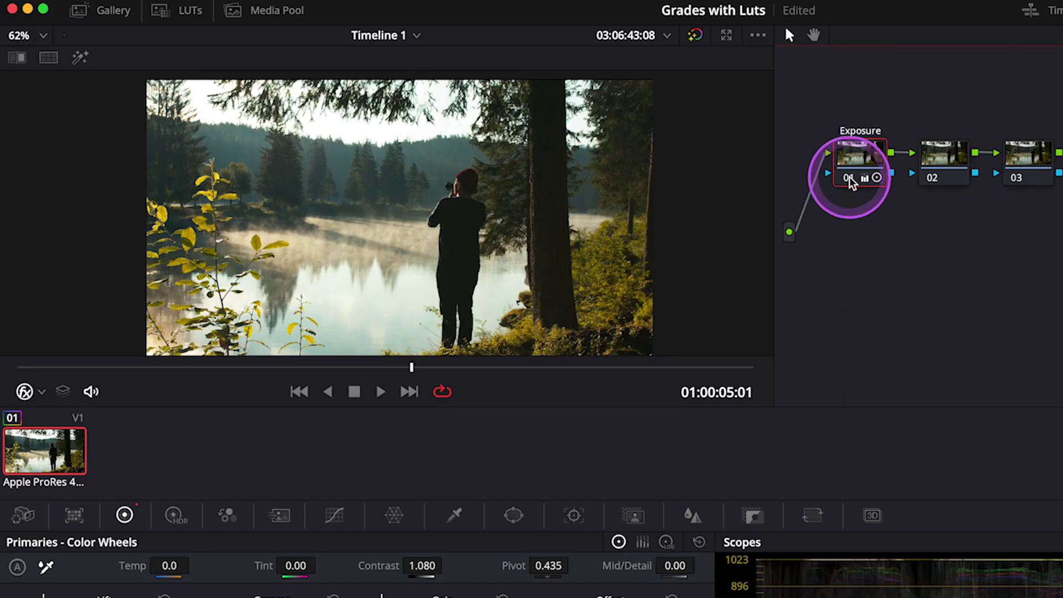
click(850, 178)
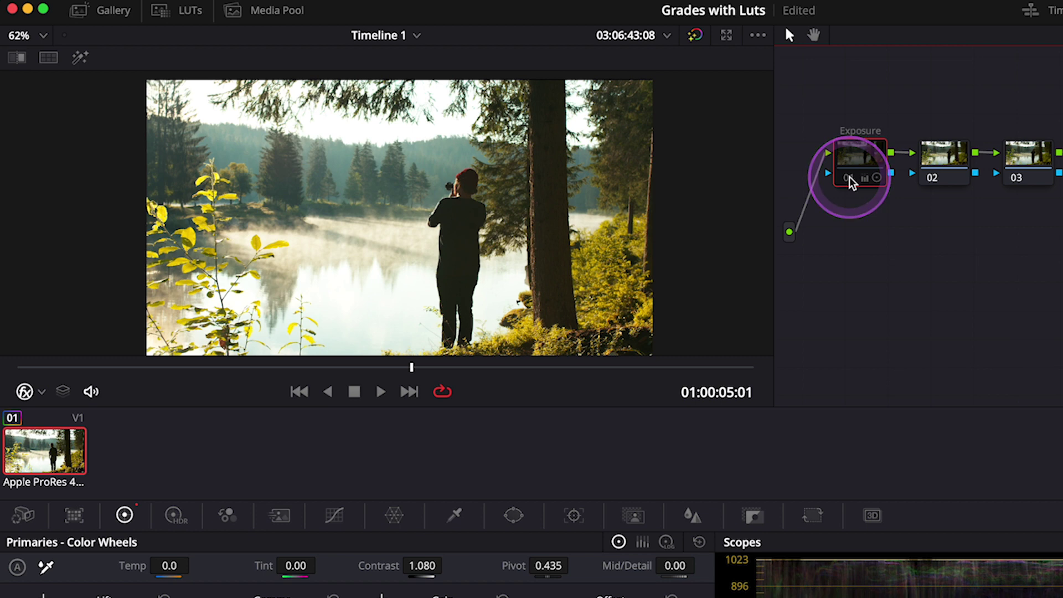
click(849, 177)
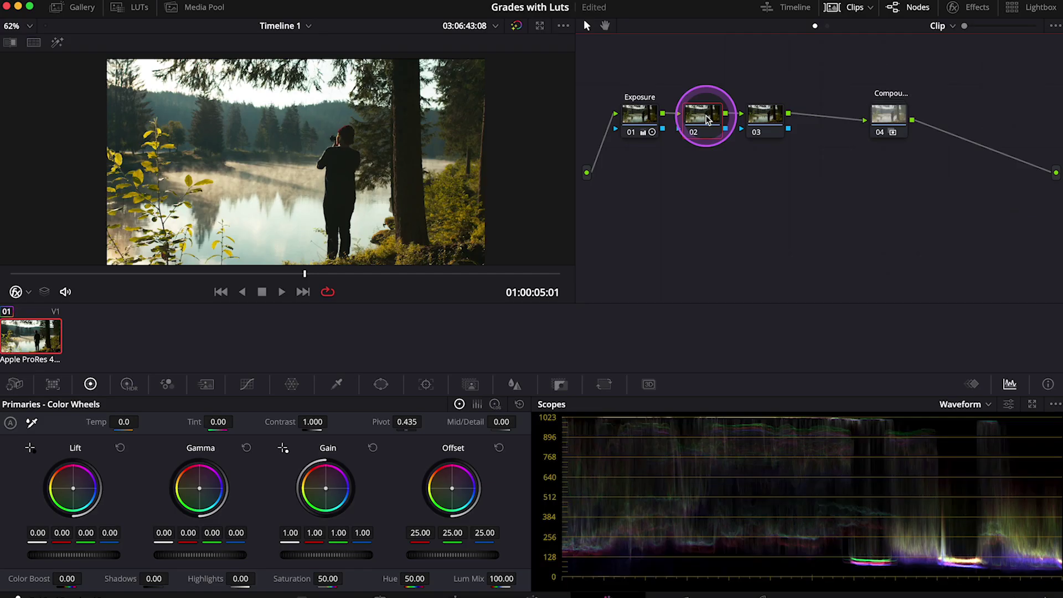
Label node 02 'Look'.
right_click(947, 154)
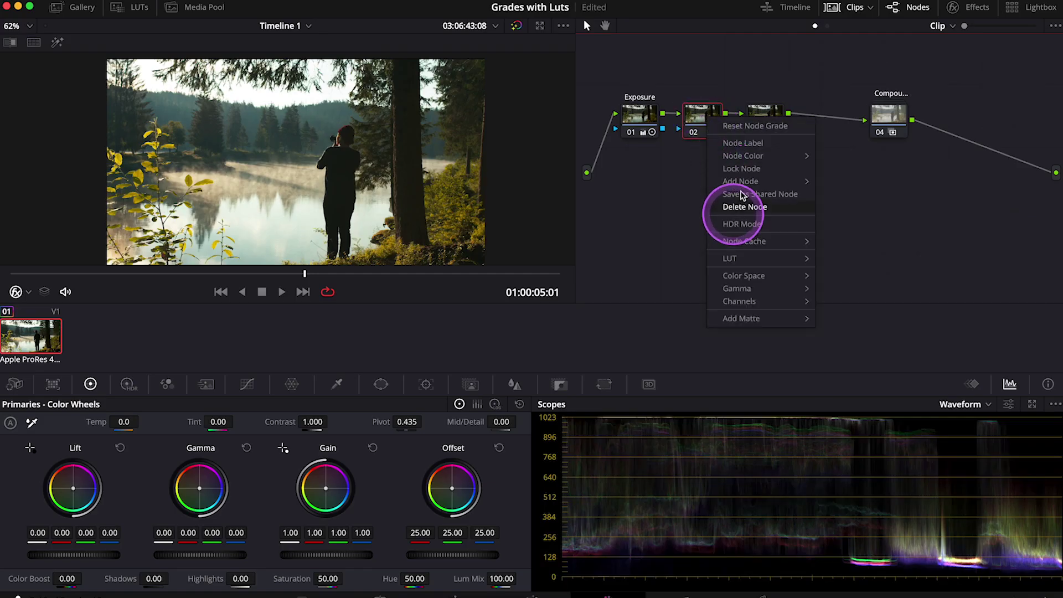
click(743, 143)
text(Look)
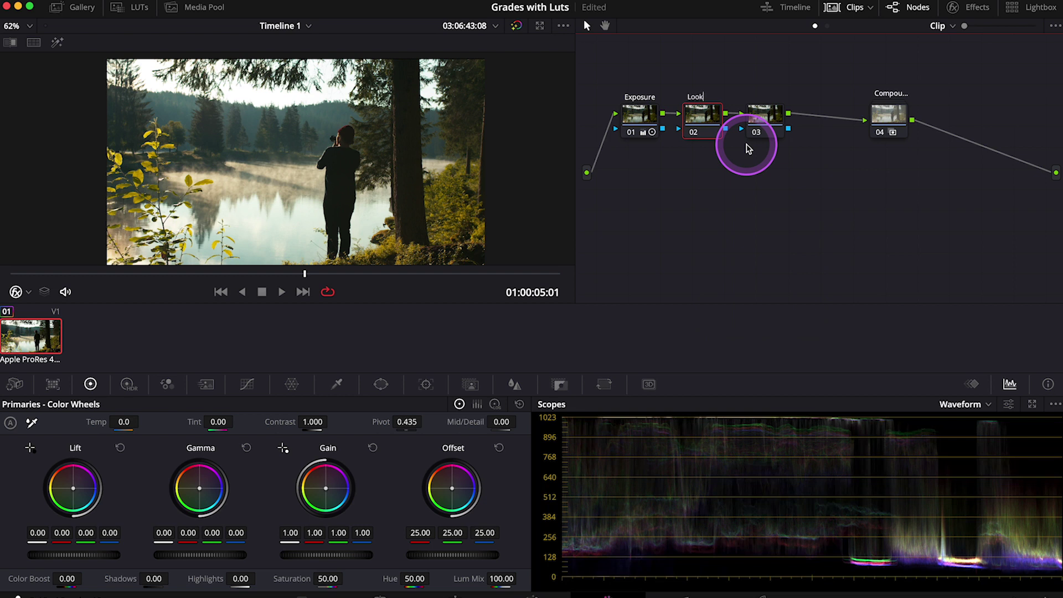
key(Return)
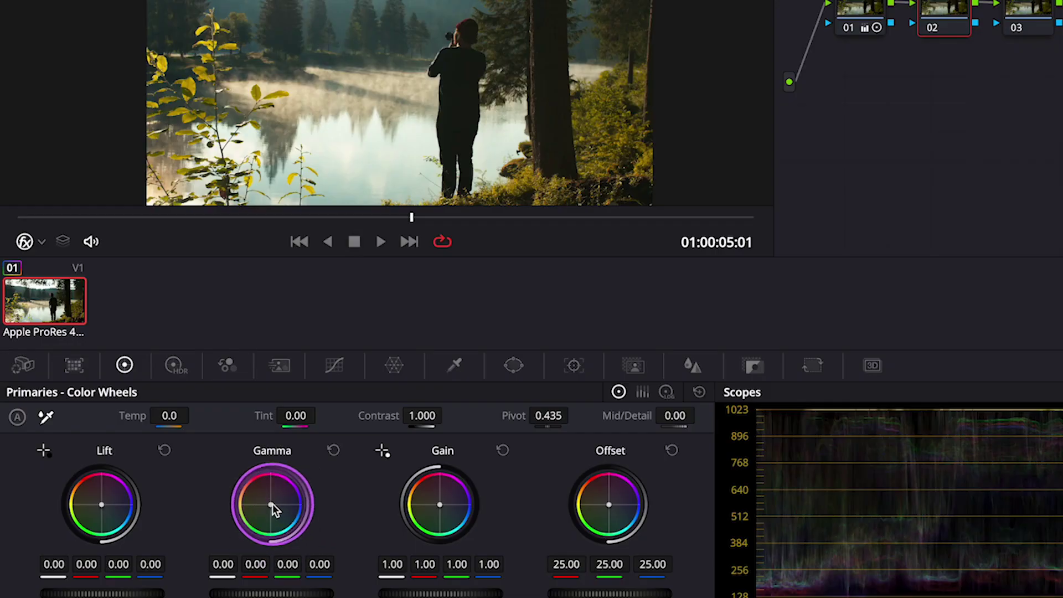
Warm the midtones, cool the shadows slightly and lower highlight blue gain to 0.96.
drag(272, 506, 261, 495)
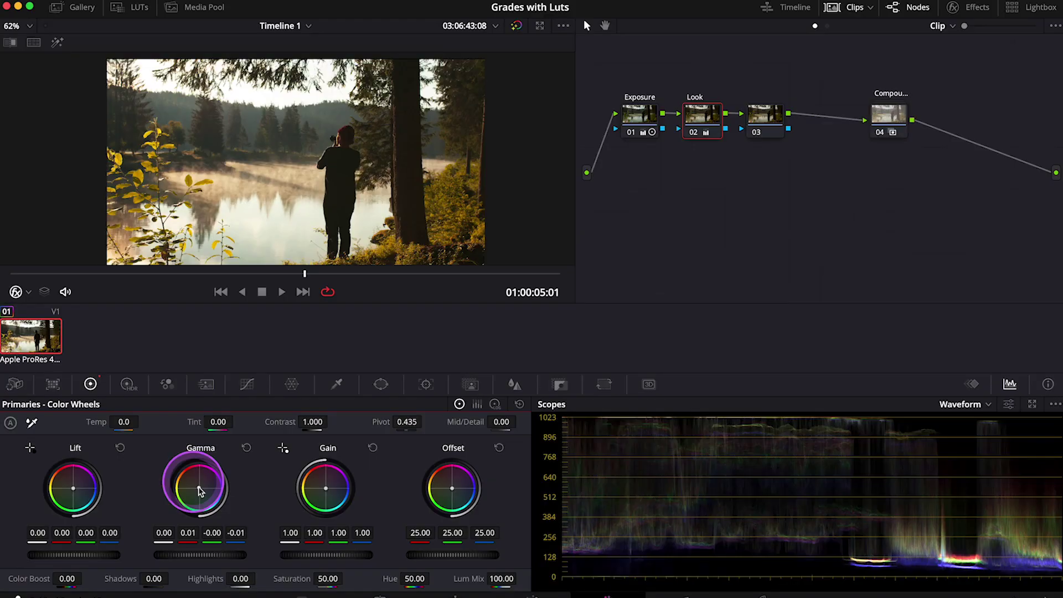
drag(75, 492, 77, 493)
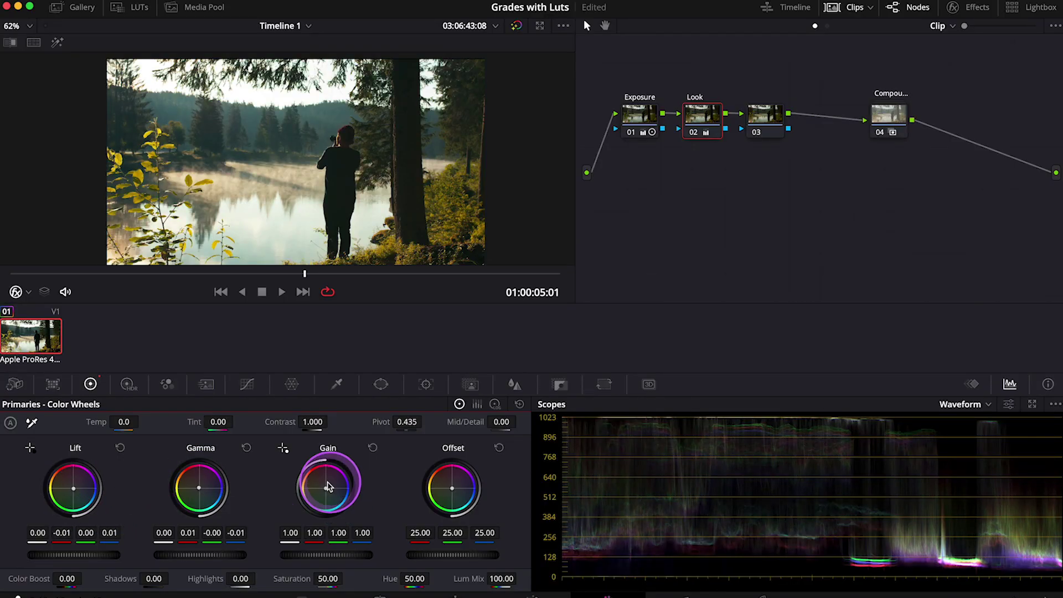
drag(328, 490, 325, 487)
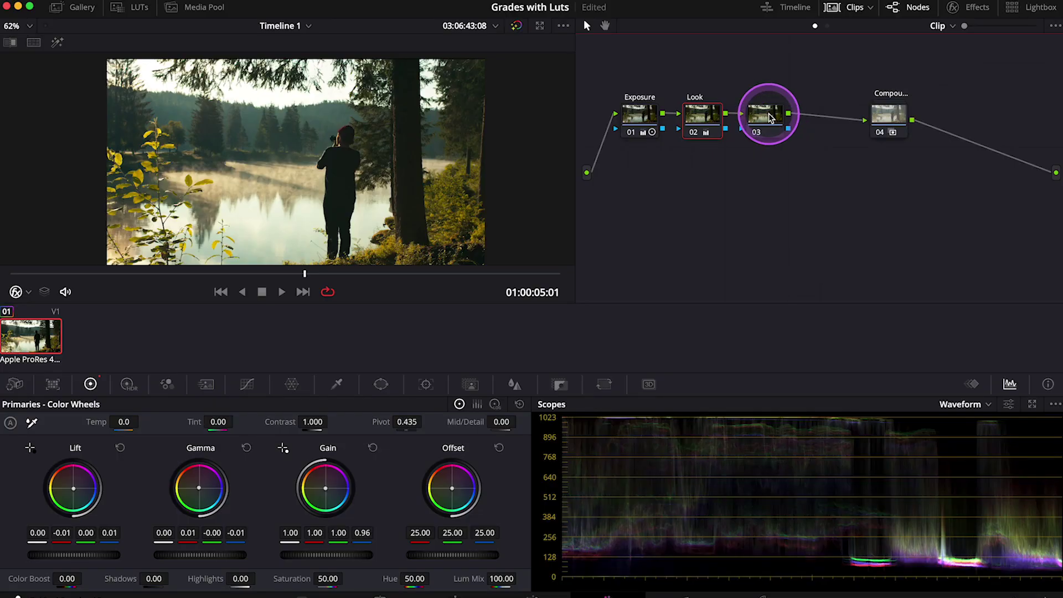
click(768, 114)
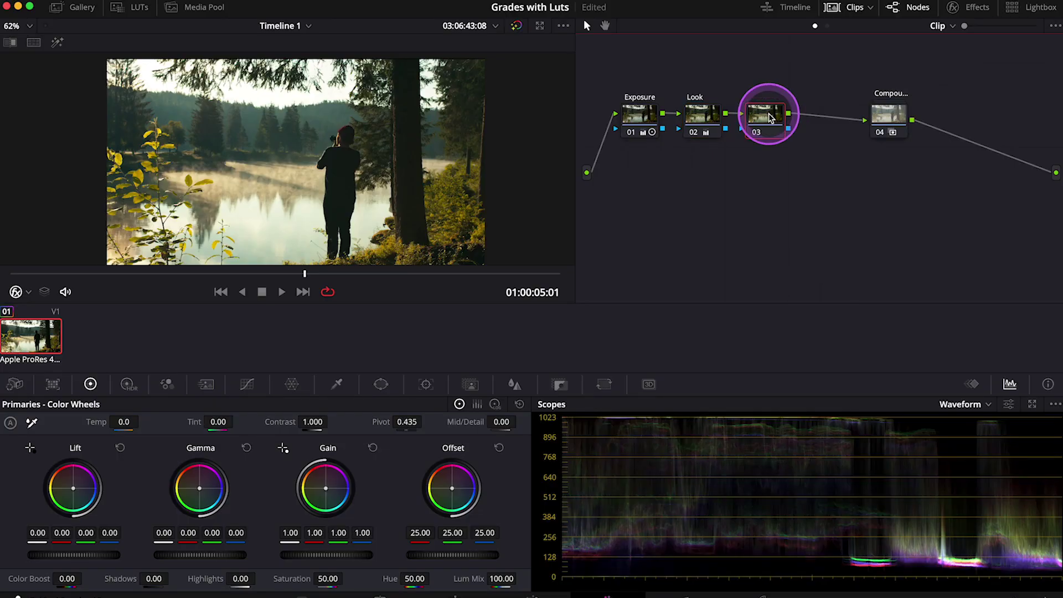
Name node 03 'Glow' and add the source clip as its external matte.
right_click(769, 115)
click(801, 140)
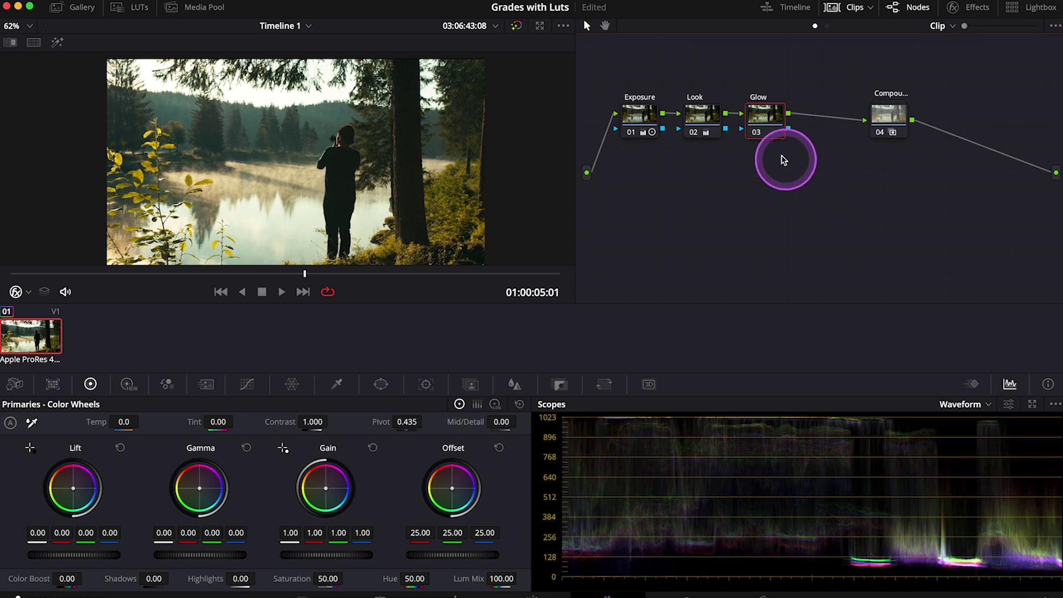
right_click(772, 119)
mouse_move(805, 329)
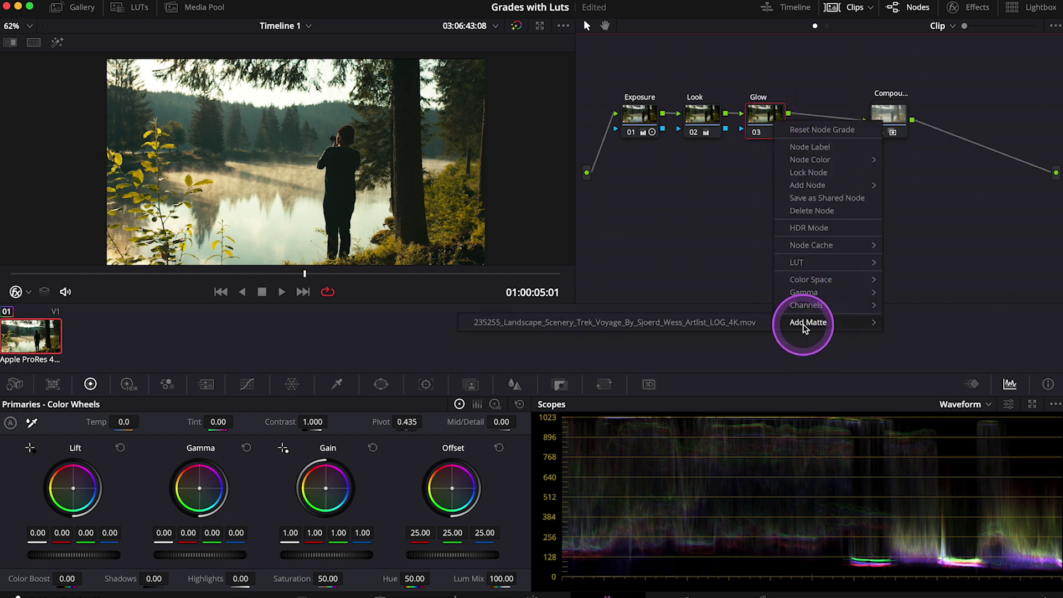
click(660, 323)
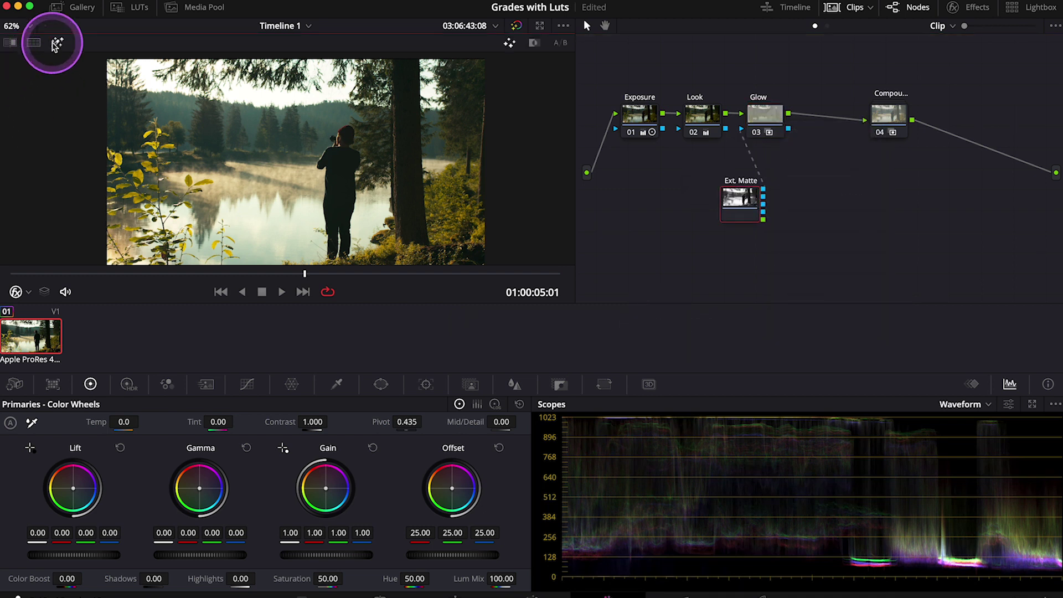
Preview the Glow node's matted area in Highlight mode, then return the viewer to full colour.
click(55, 45)
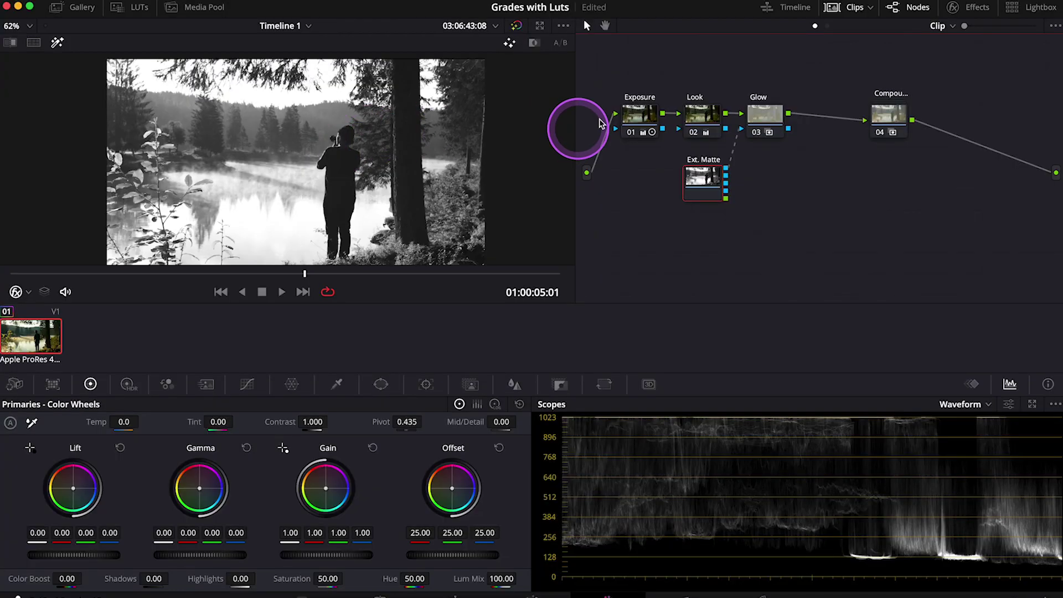
click(767, 114)
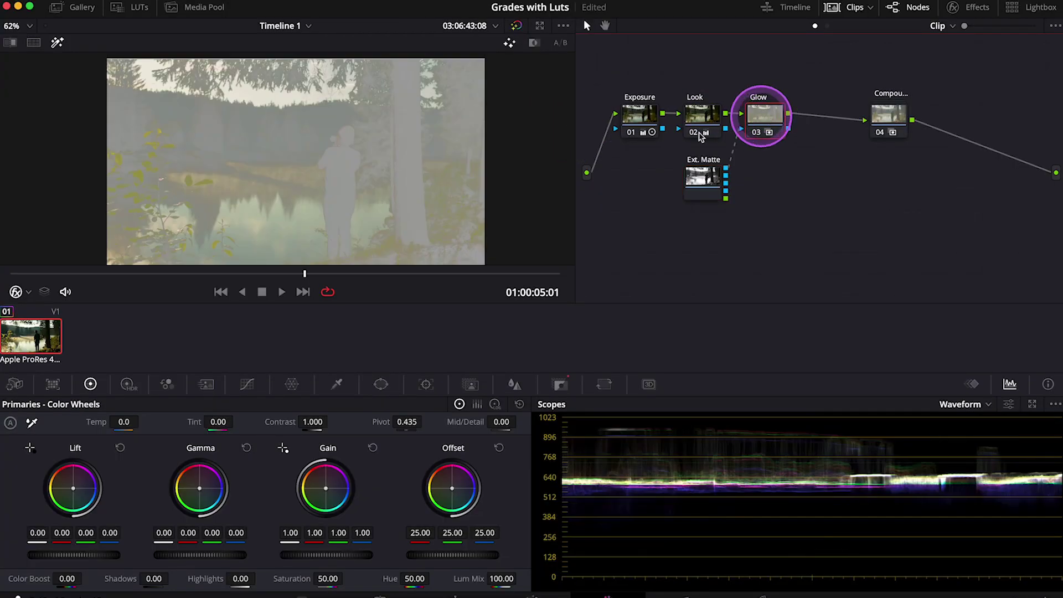
click(409, 154)
click(297, 76)
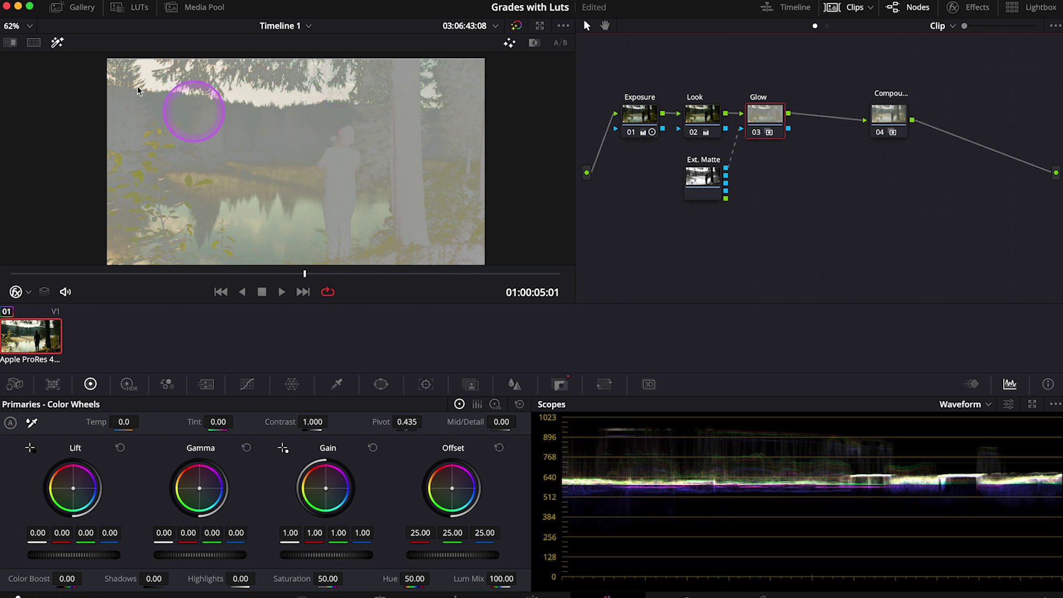
click(58, 44)
click(59, 44)
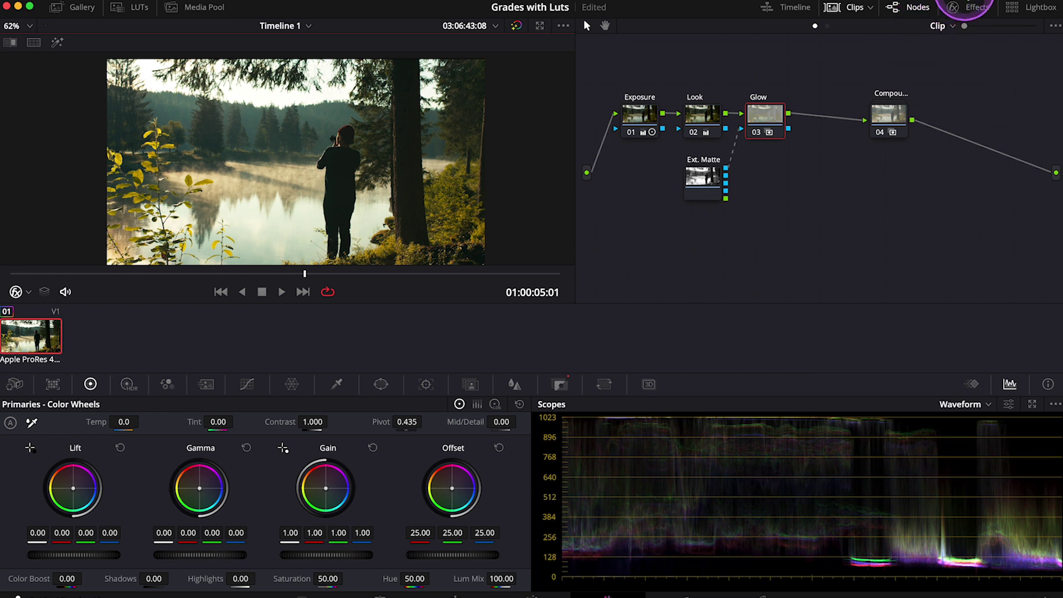
Apply Resolve FX Glow to node 03 with Shine Threshold 0.413 and Spread 1.101, toggling to compare.
click(953, 8)
click(867, 45)
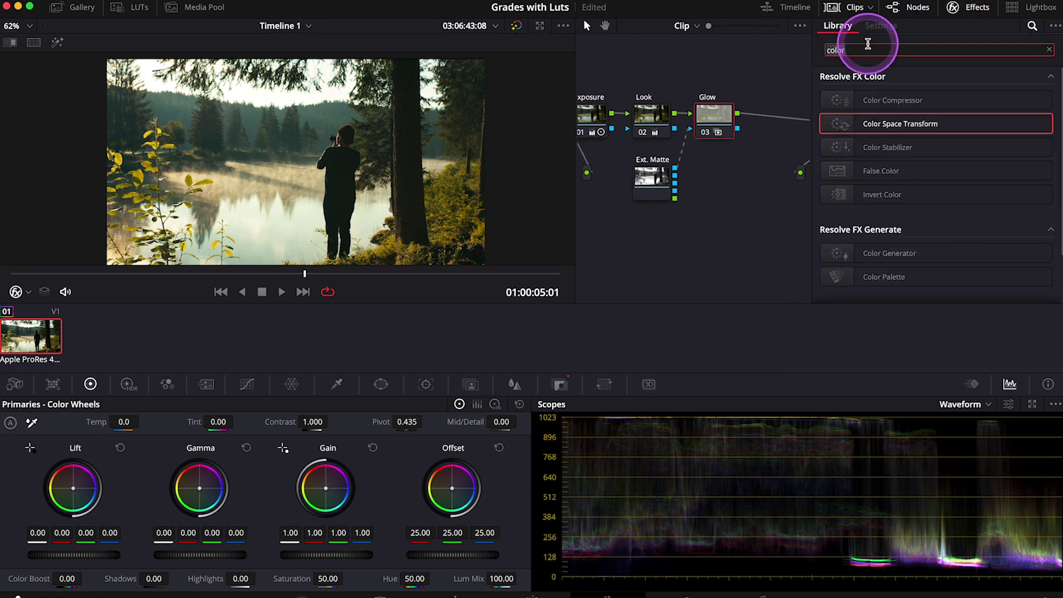
text(glo)
drag(870, 100, 714, 121)
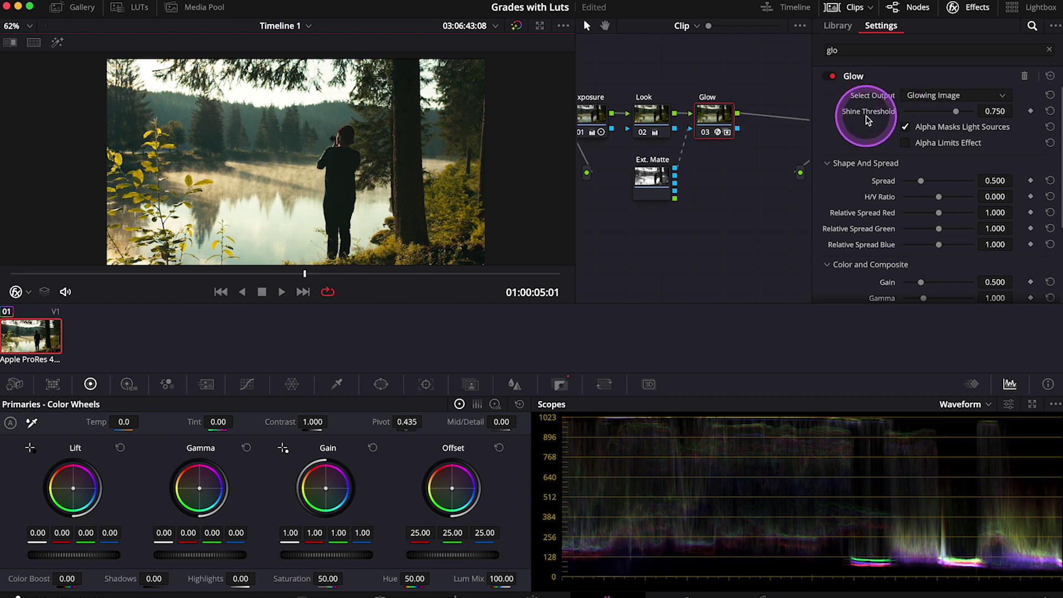
drag(958, 118, 934, 113)
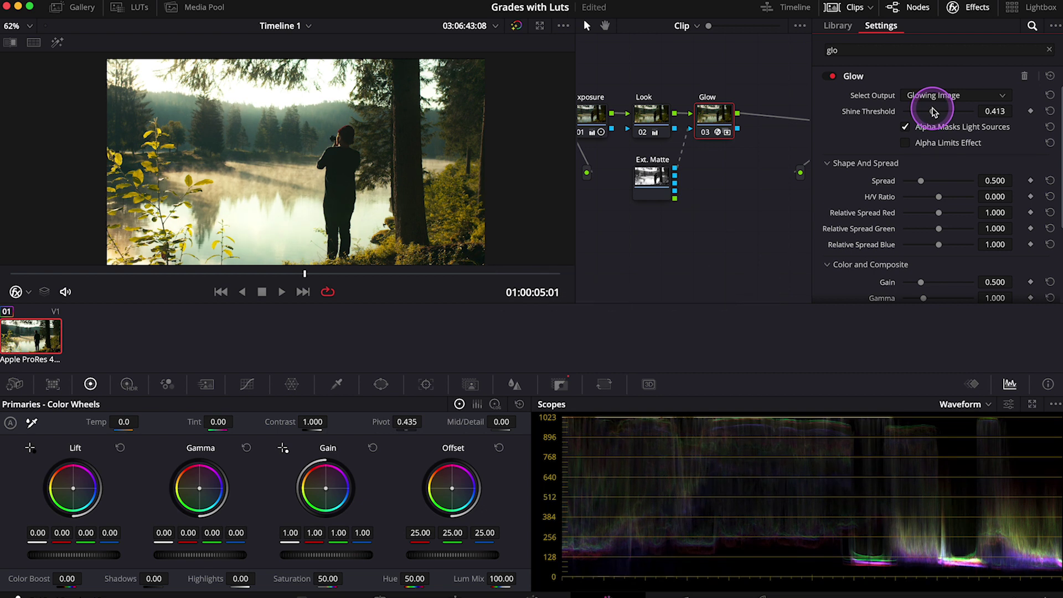
drag(921, 182, 929, 189)
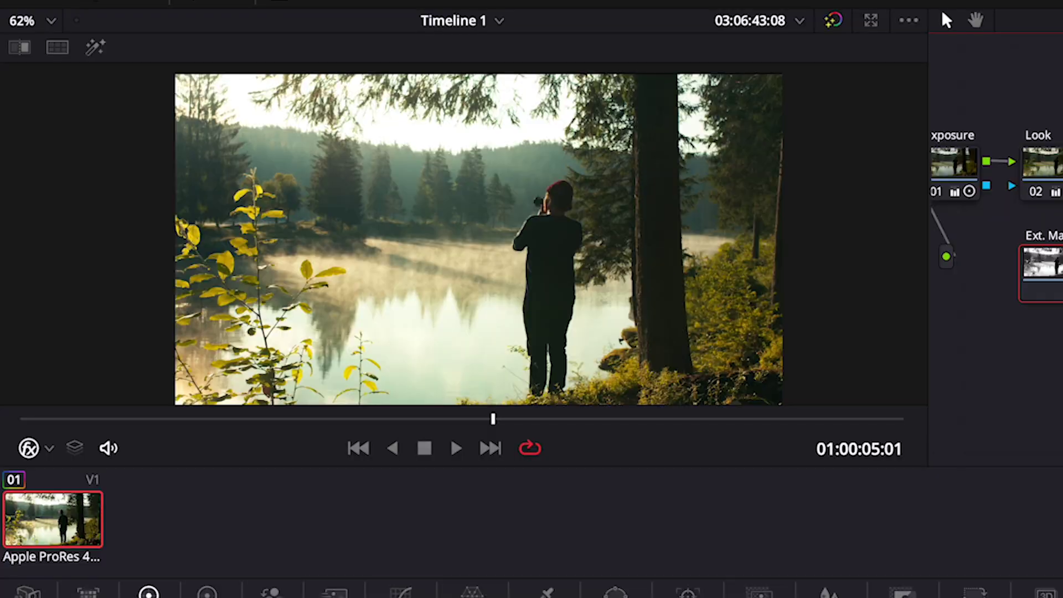
key(ctrl+d)
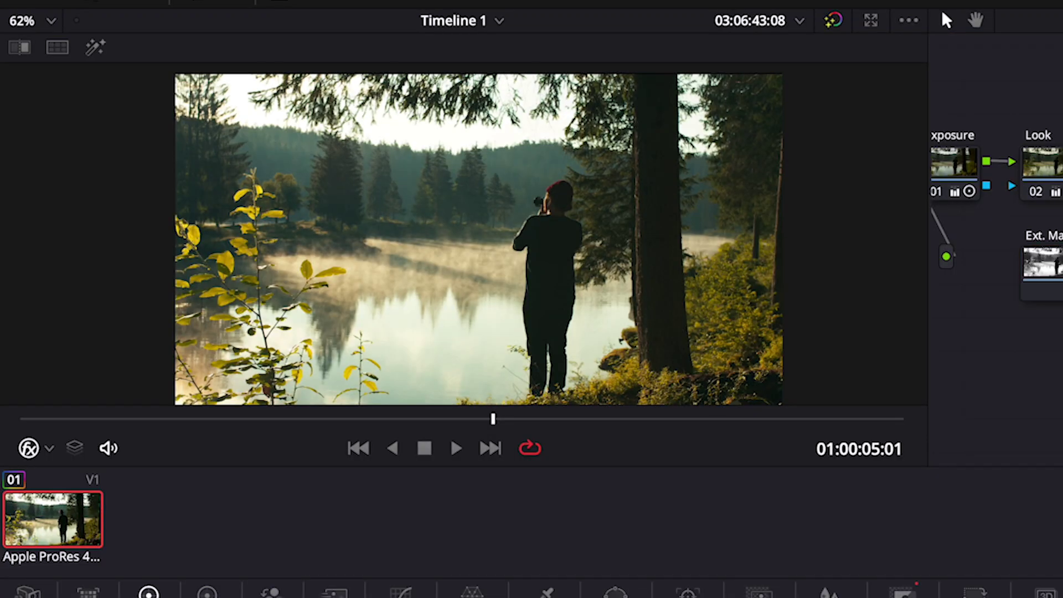
key(ctrl+d)
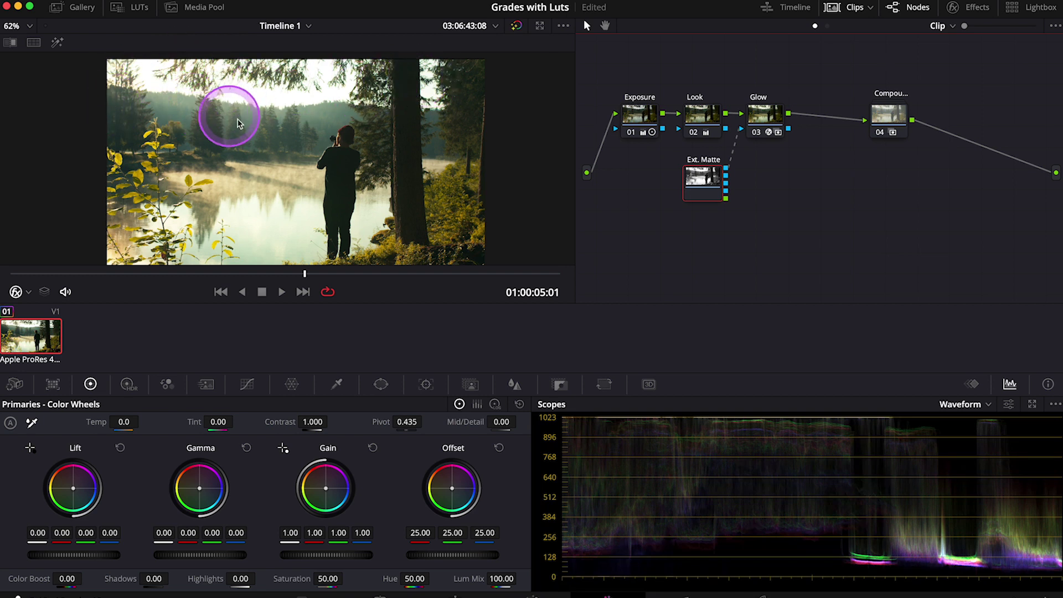
Add a serial node named Sky after the Glow node.
click(771, 122)
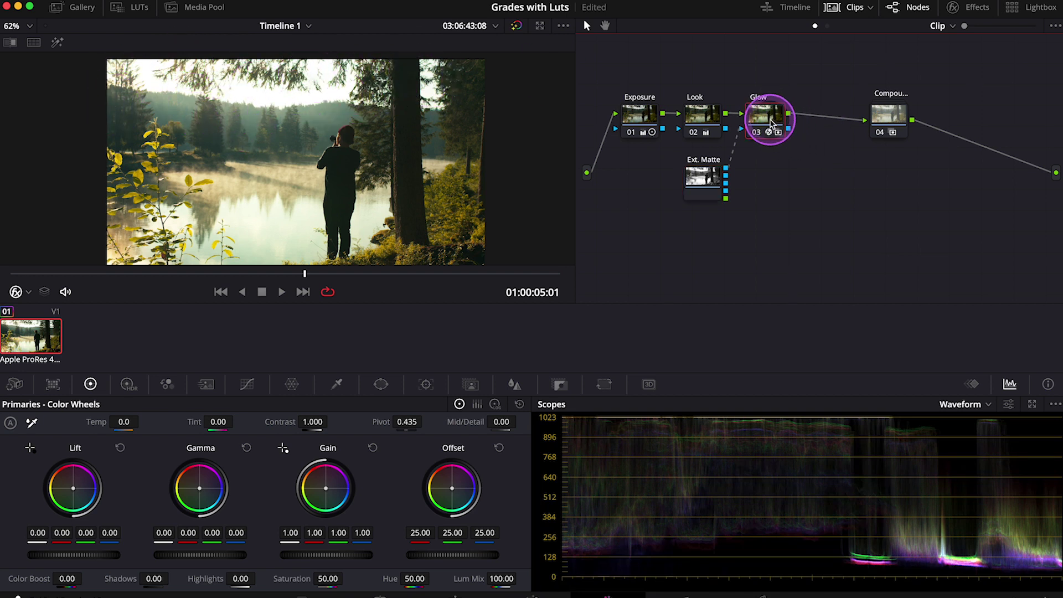
right_click(833, 117)
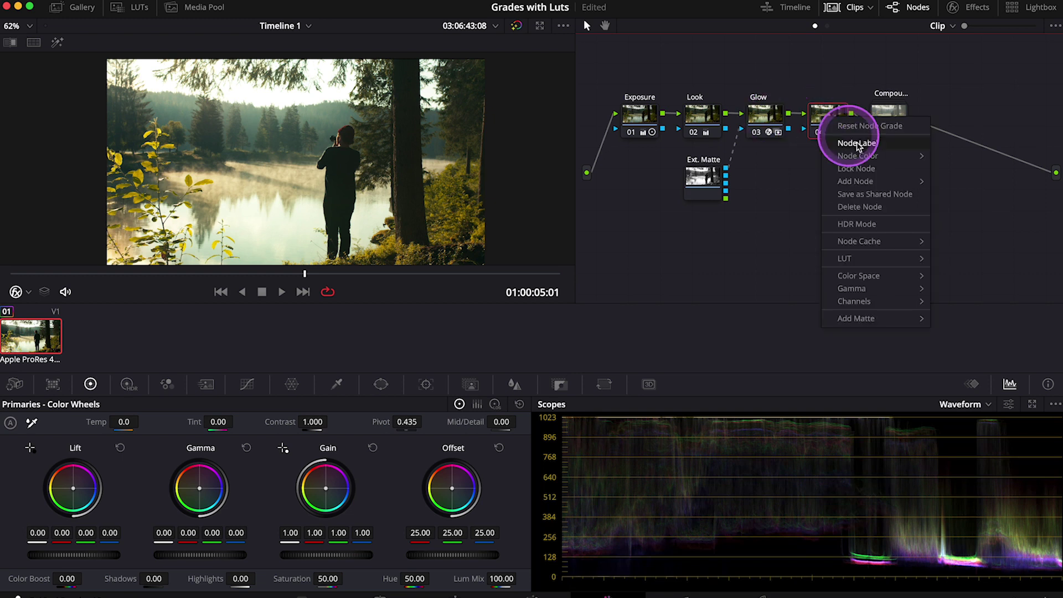
click(856, 145)
key(Return)
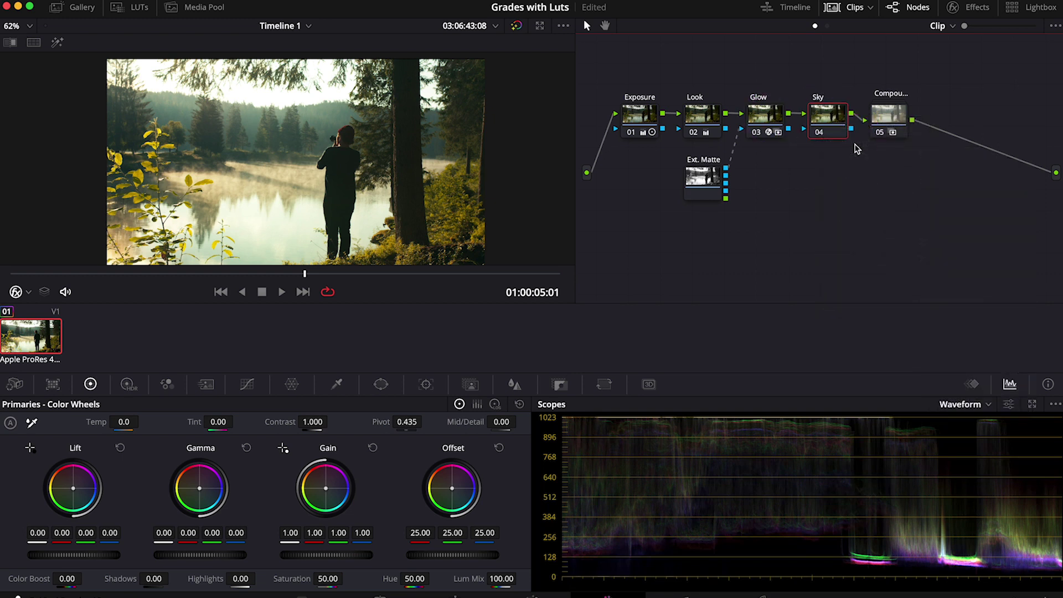
Draw a linear rectangular window across the top band of the frame covering the sky.
click(381, 384)
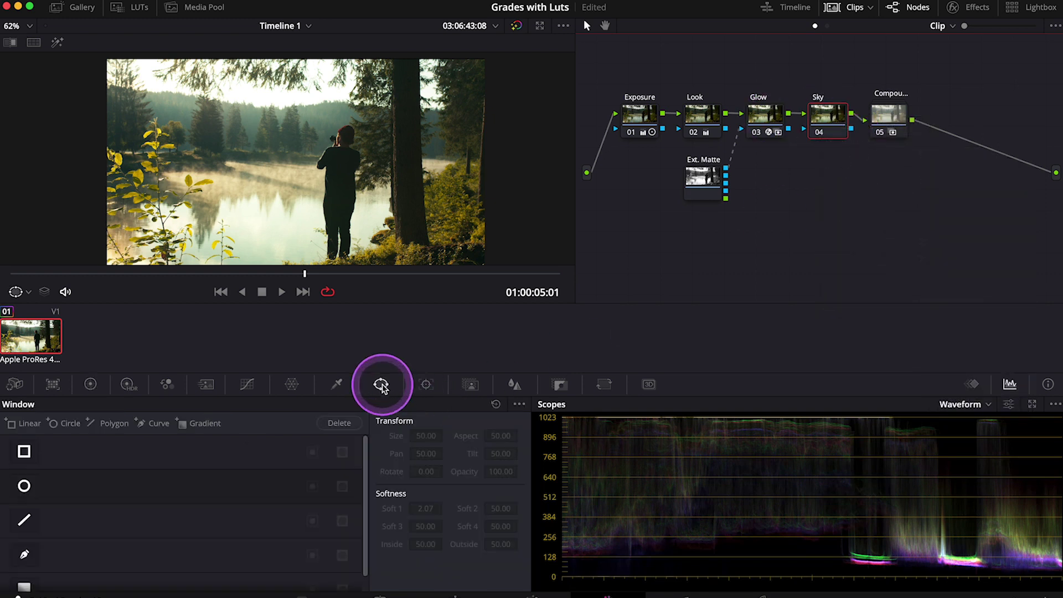
click(24, 451)
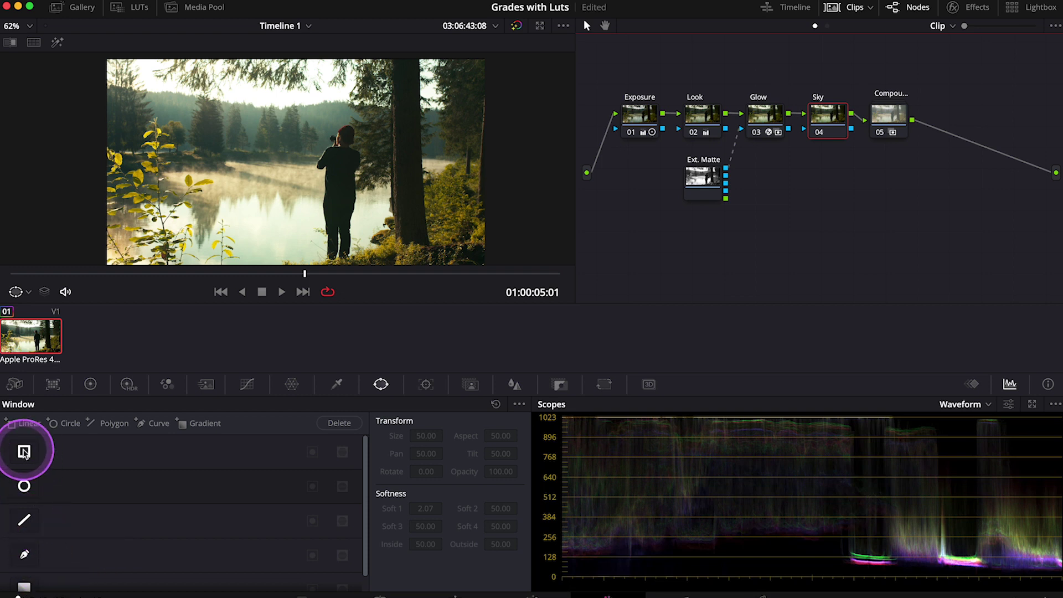
drag(237, 195, 92, 71)
drag(384, 72, 520, 72)
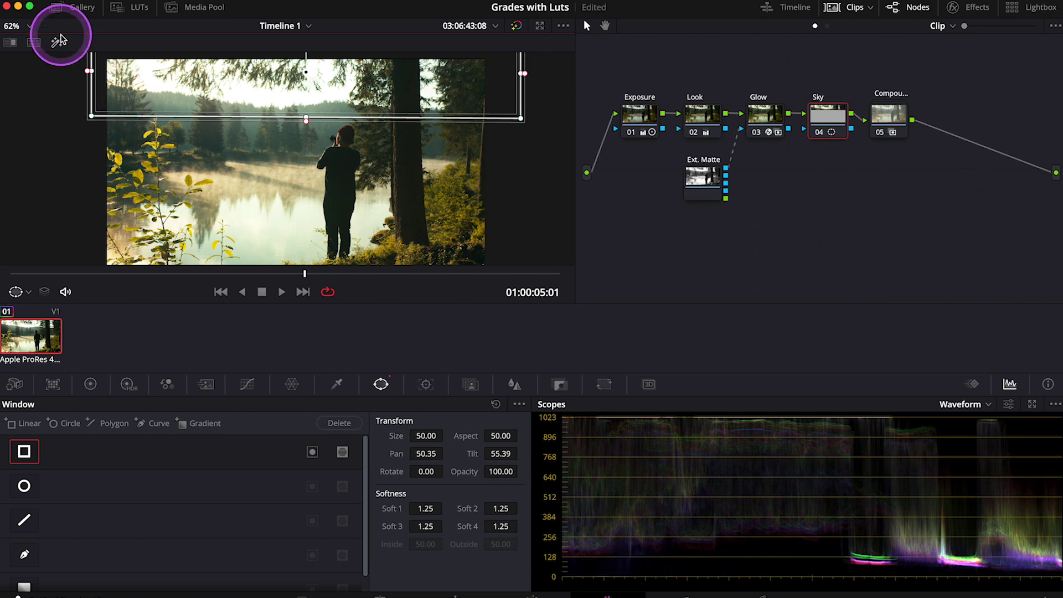
click(57, 43)
click(106, 347)
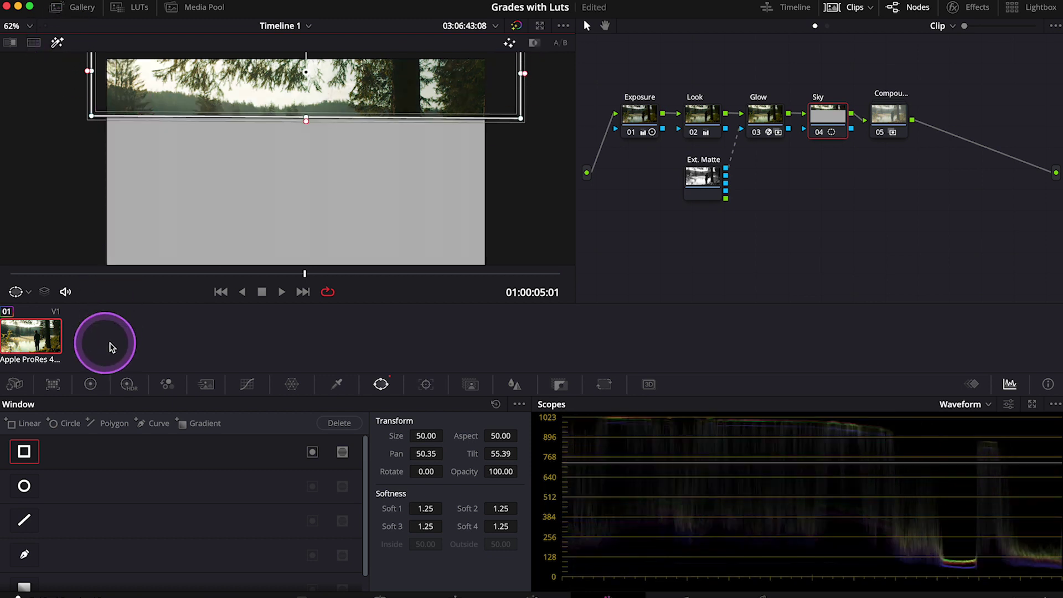
click(336, 384)
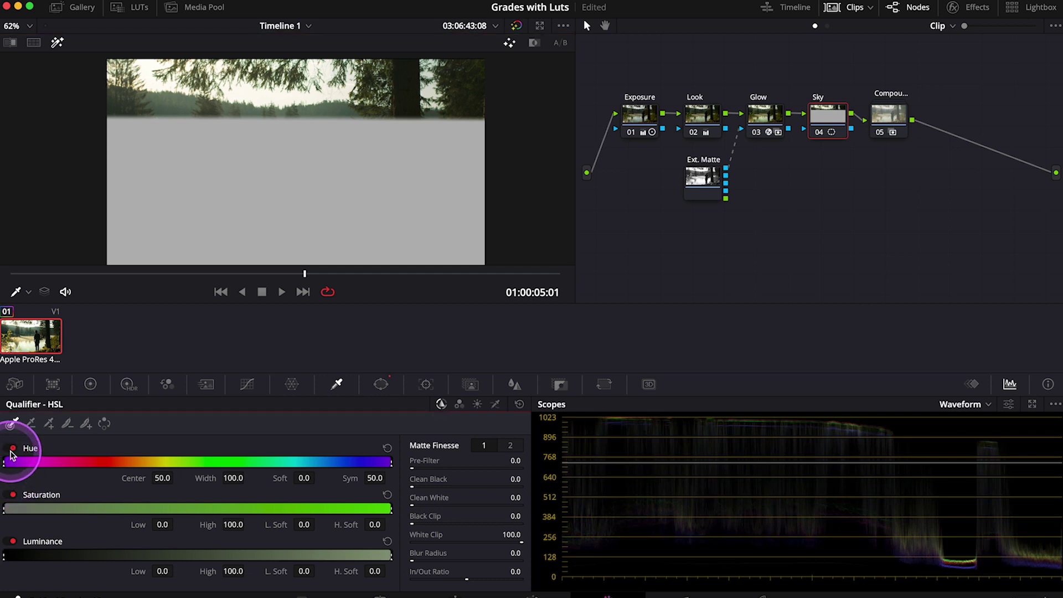
Qualify the sky on luminance only (Hue and Saturation off), Low 62.0, blur radius 31.2, highlight off.
click(12, 450)
click(12, 495)
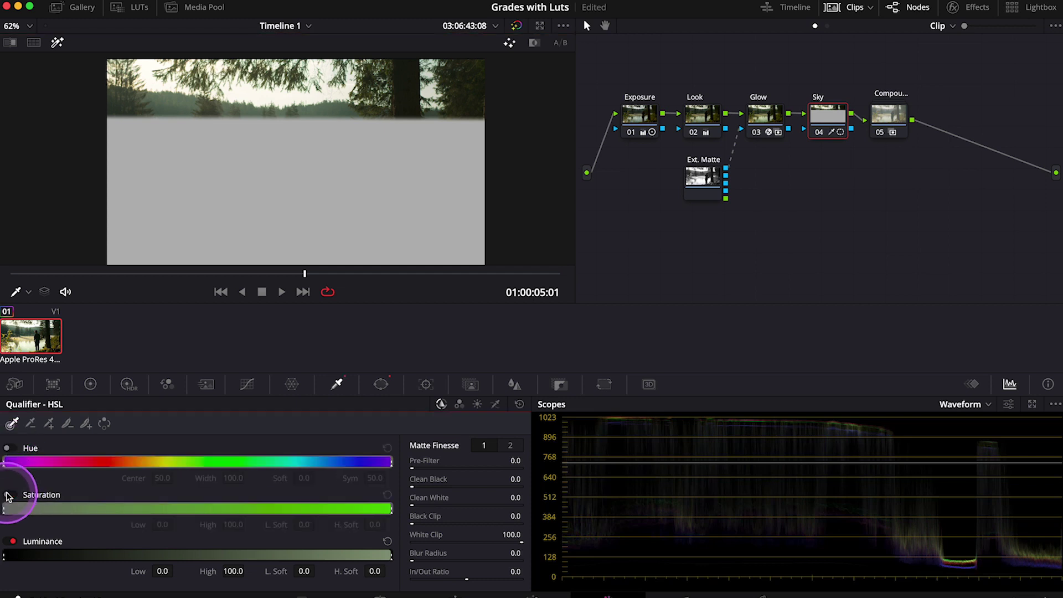
drag(37, 555, 245, 544)
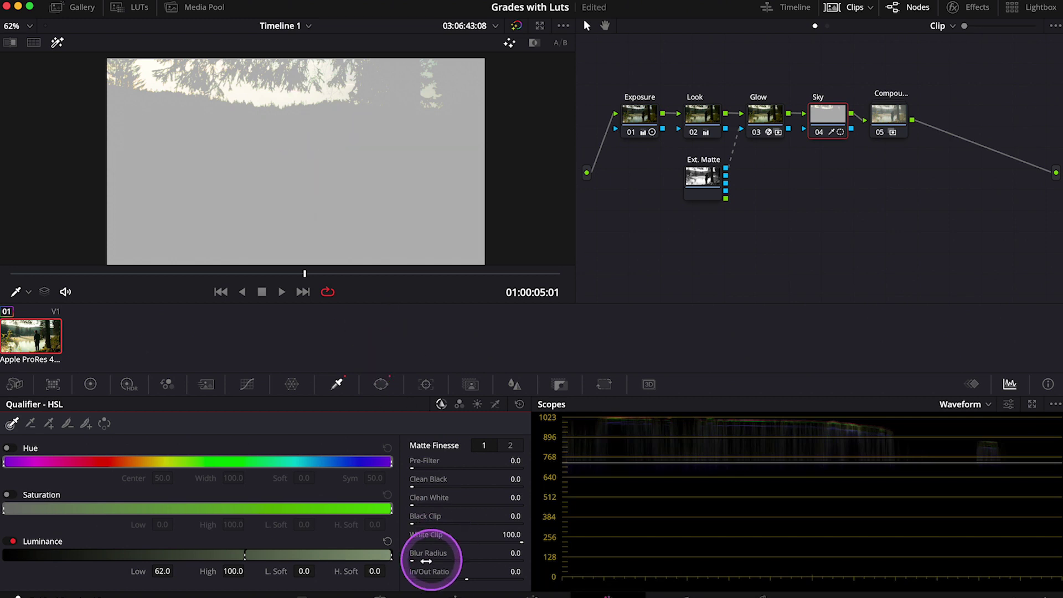
drag(427, 559, 560, 576)
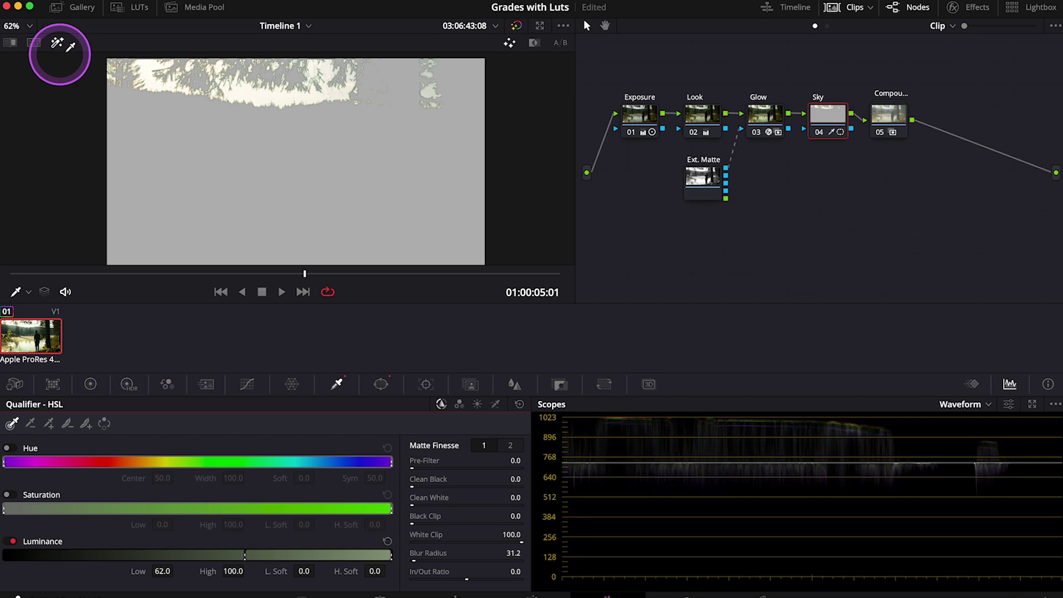
click(57, 42)
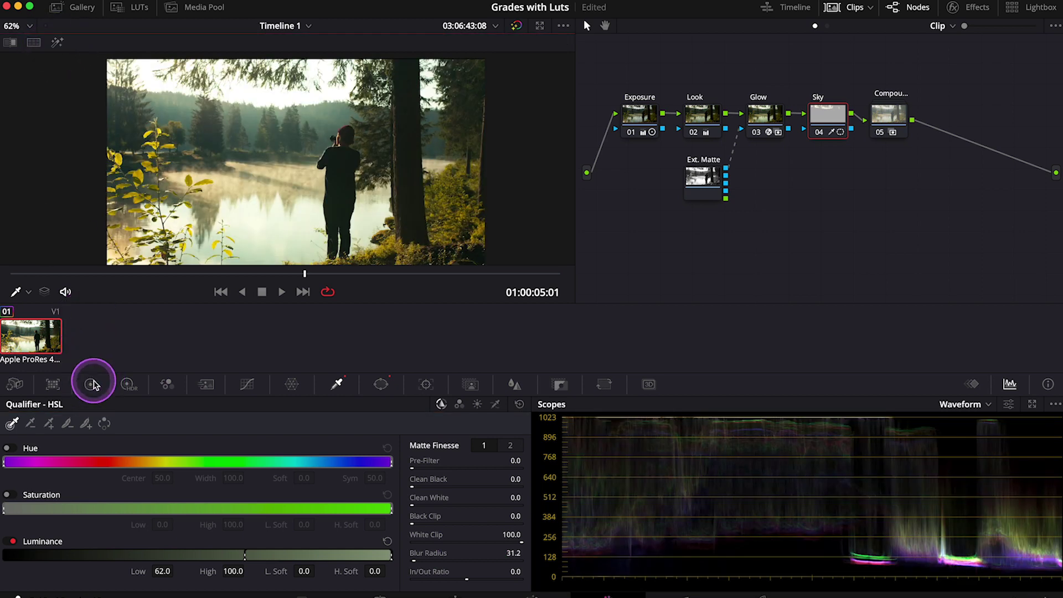
Lower the Sky node's master Gain wheel to about 0.90 to darken the sky.
click(90, 383)
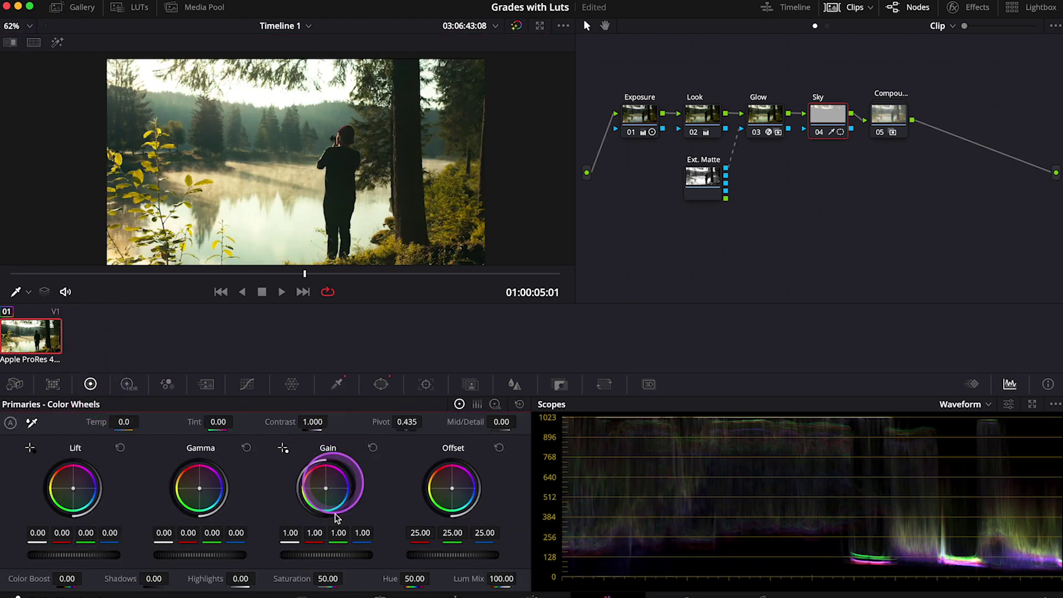
drag(346, 554, 266, 543)
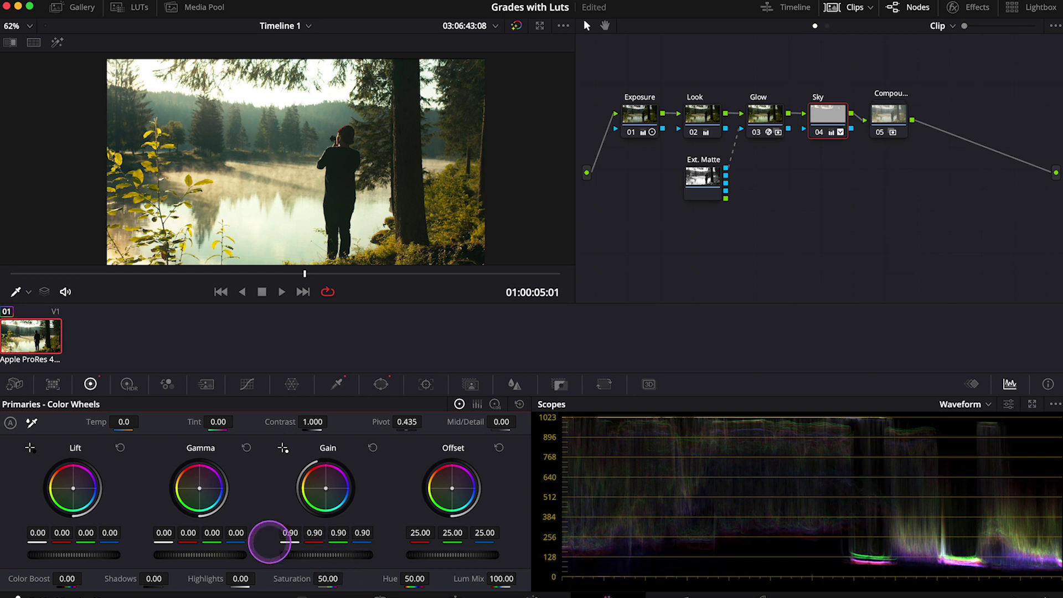